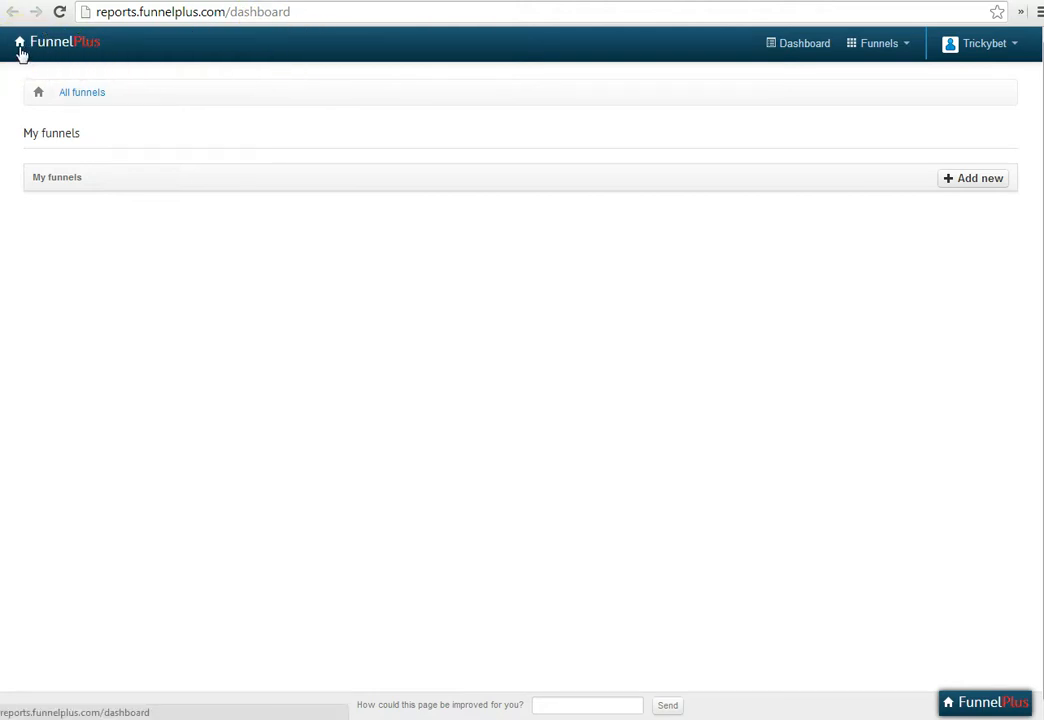
Add a new funnel using the option to create it from scratch and name its goal My Funnel
click(976, 182)
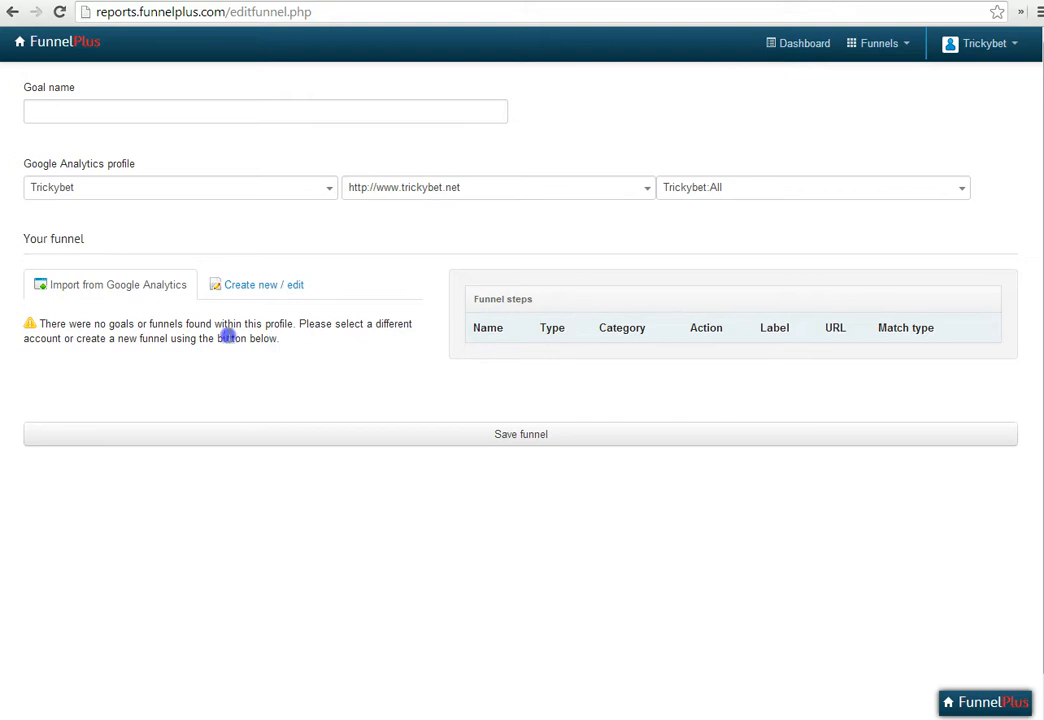
click(270, 291)
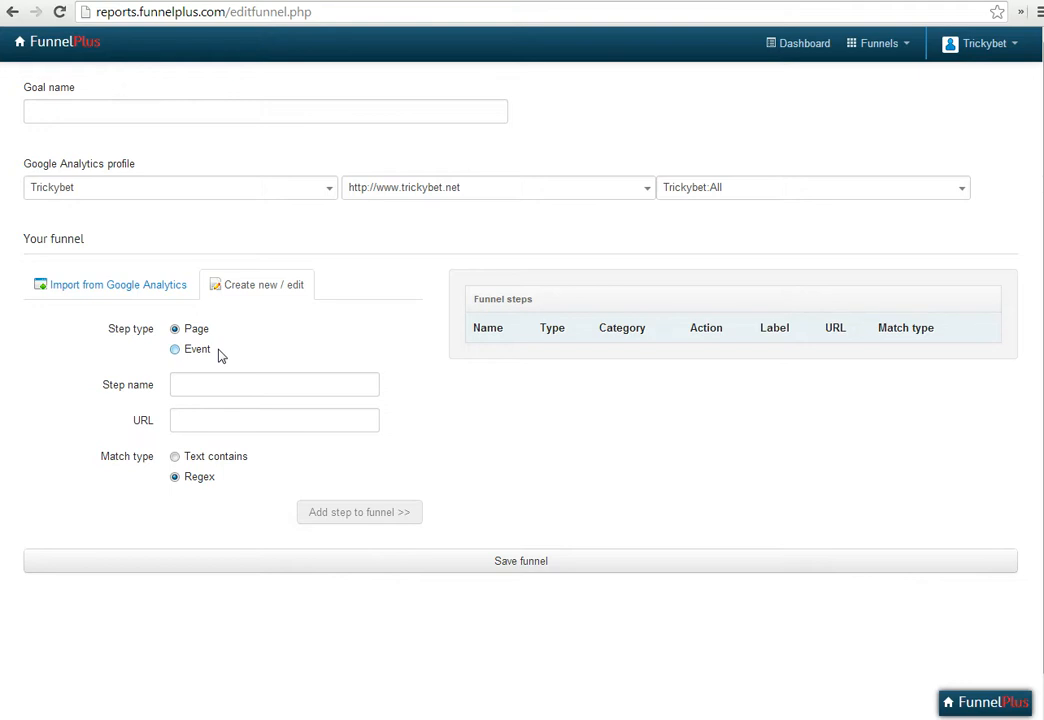
click(120, 111)
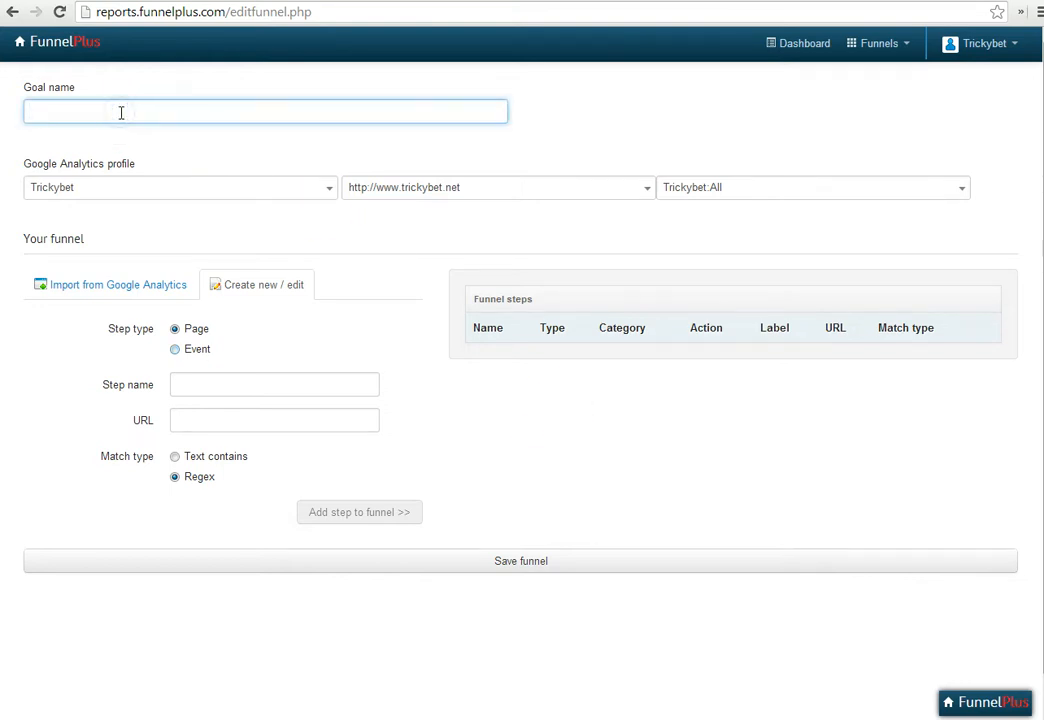
text(My Funnel)
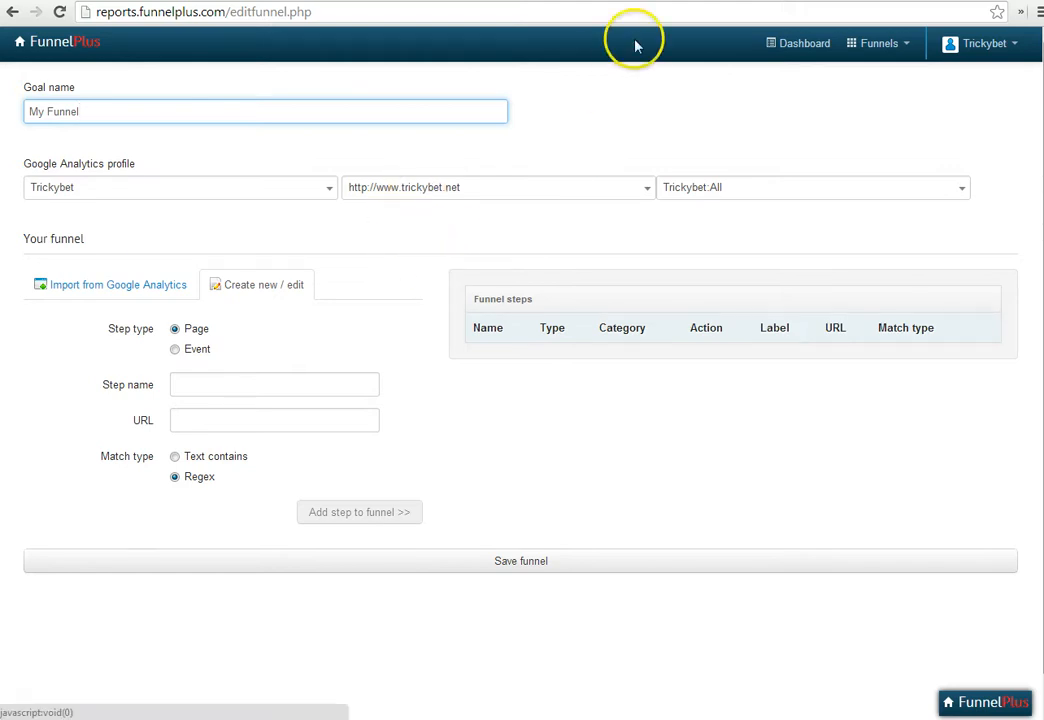
Switch to trickybet.net and look through the home, Lay Calculator (Basic) and Lay Calculator (Adv) pages, ending on the home page
key(ctrl+Tab)
click(153, 130)
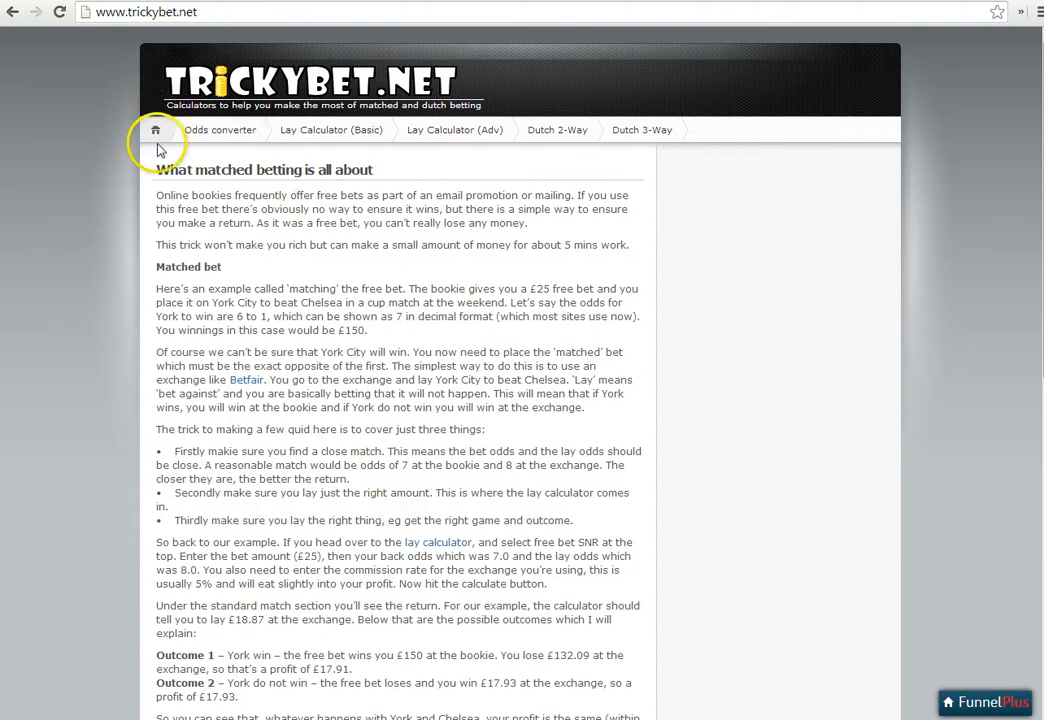
click(355, 134)
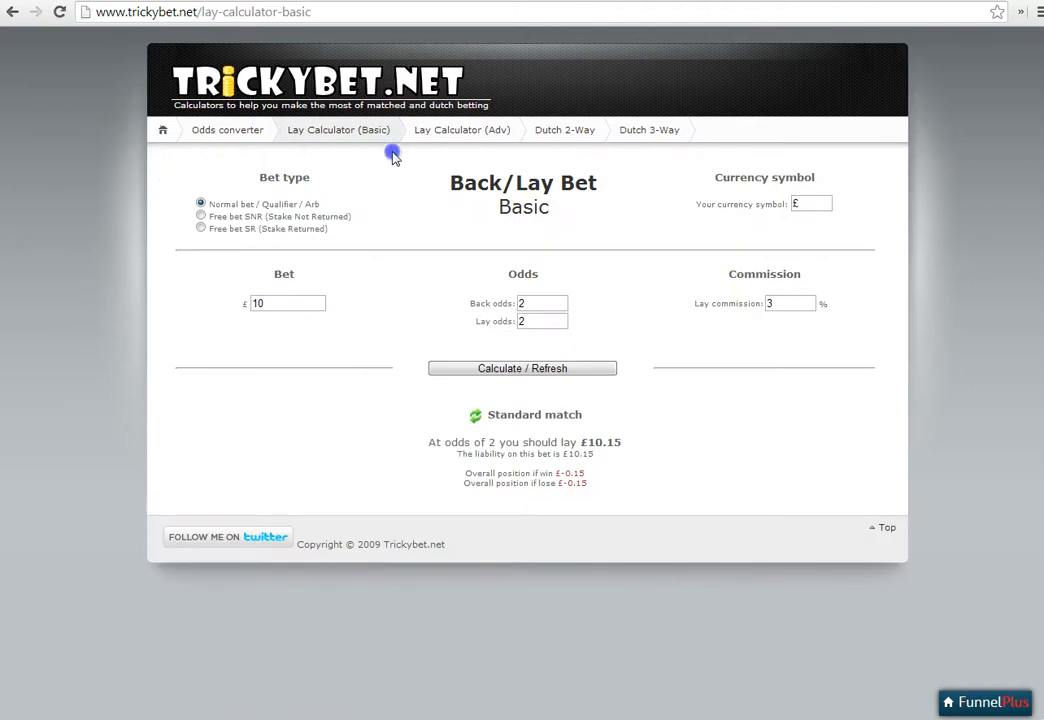
click(445, 143)
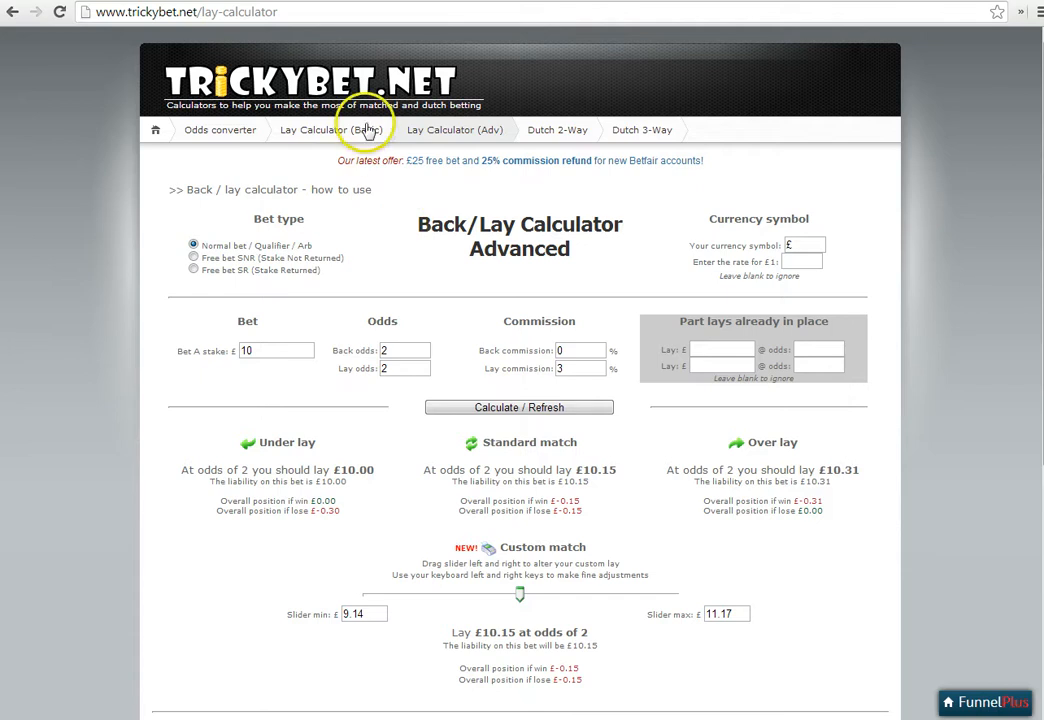
click(156, 133)
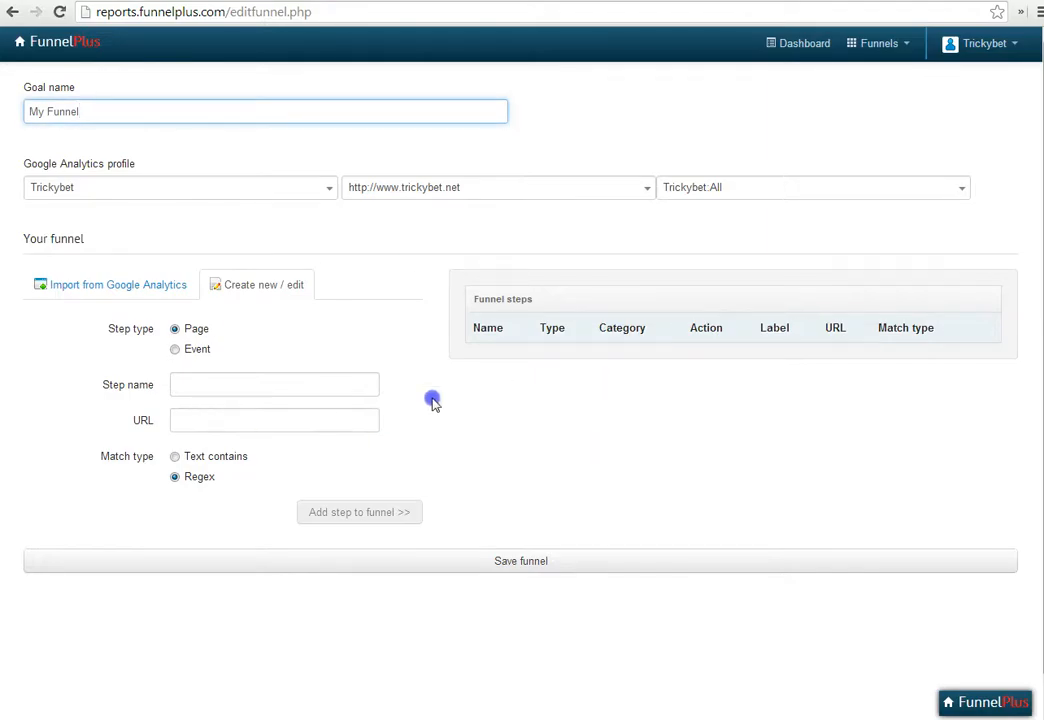
Return to the funnel editor and add a page step named Homepage with URL /$ and Regex matching
click(292, 389)
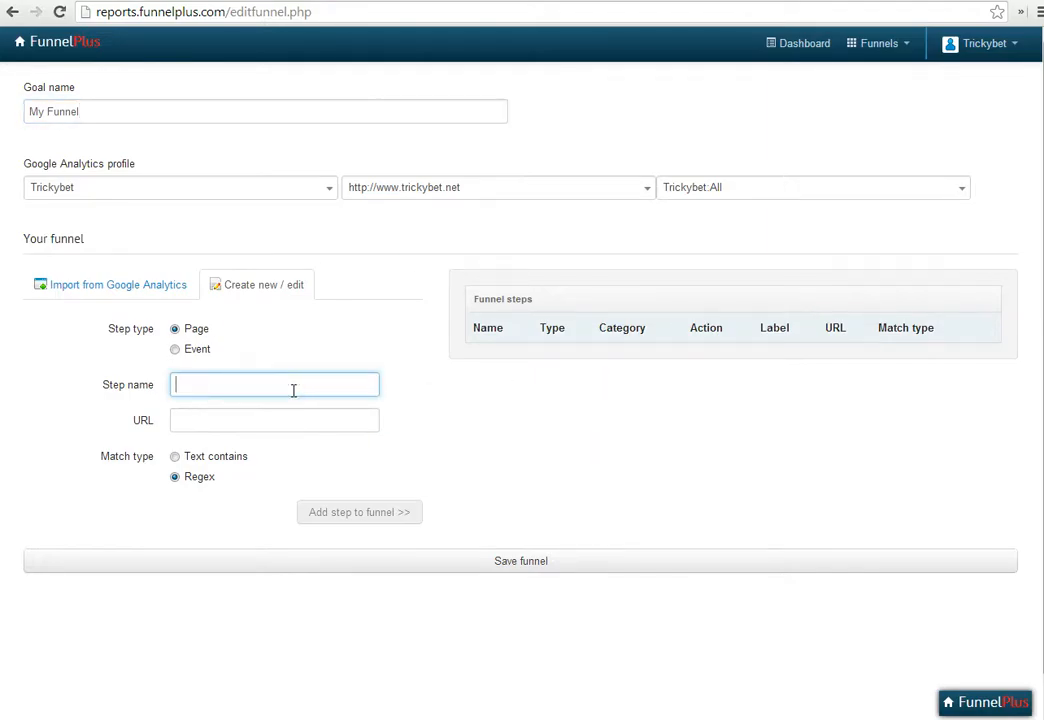
text(Homepage)
click(213, 372)
click(229, 384)
click(207, 413)
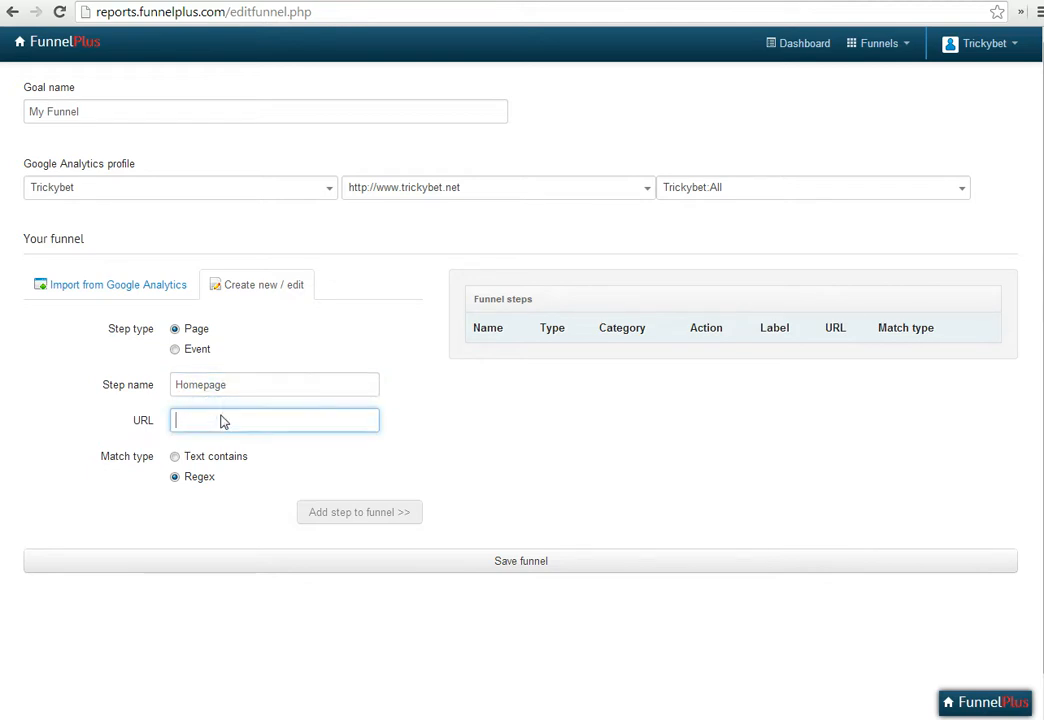
click(233, 420)
text(/$)
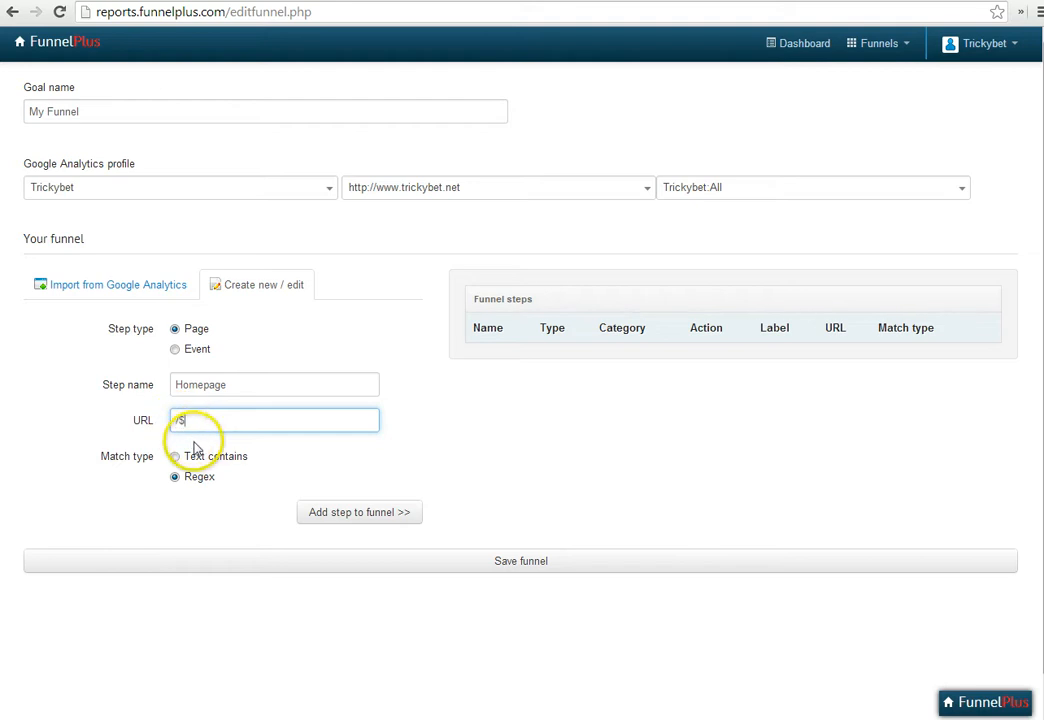
click(355, 513)
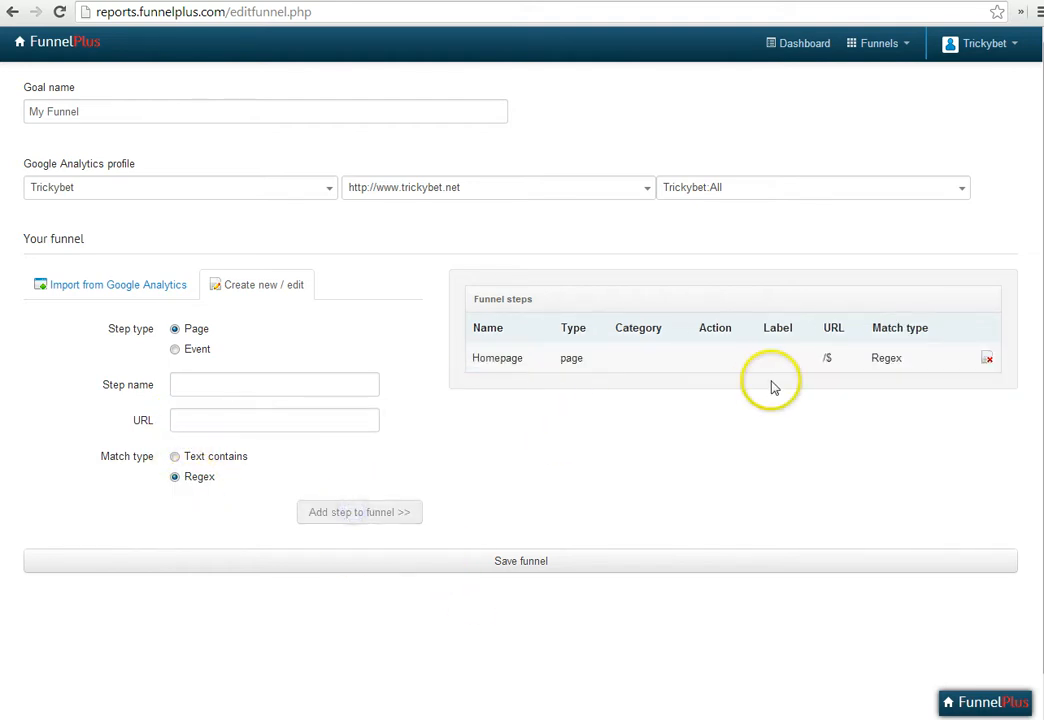
Open the Lay Calculator (Basic) page on trickybet.net and select the path in its address
click(641, 1)
click(348, 134)
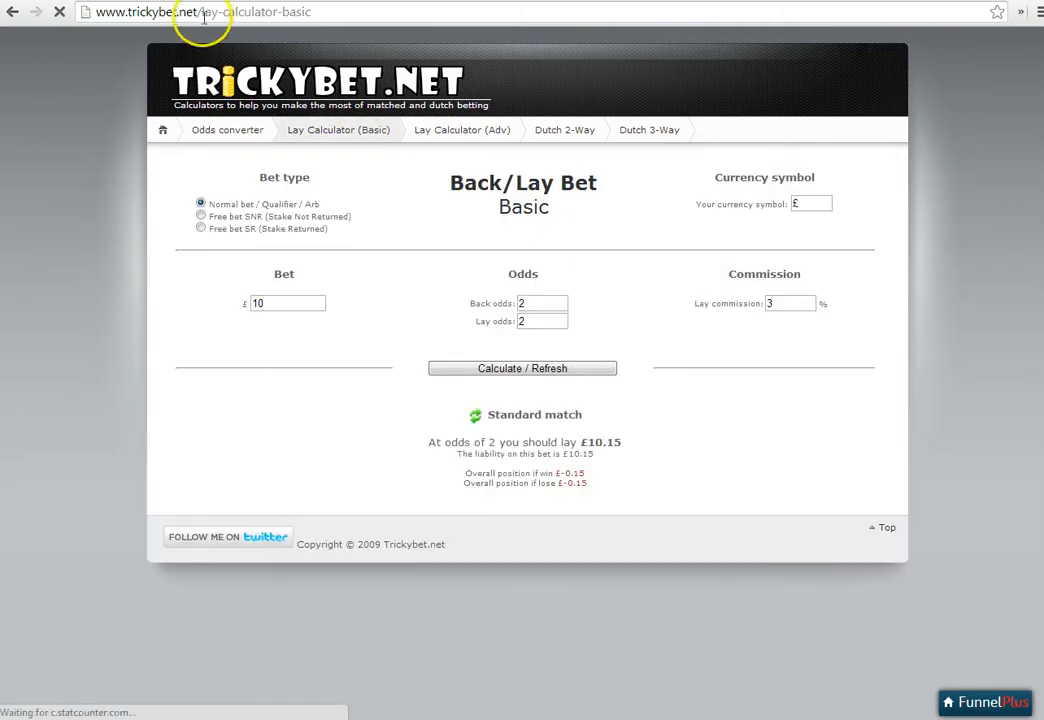
drag(198, 12, 308, 12)
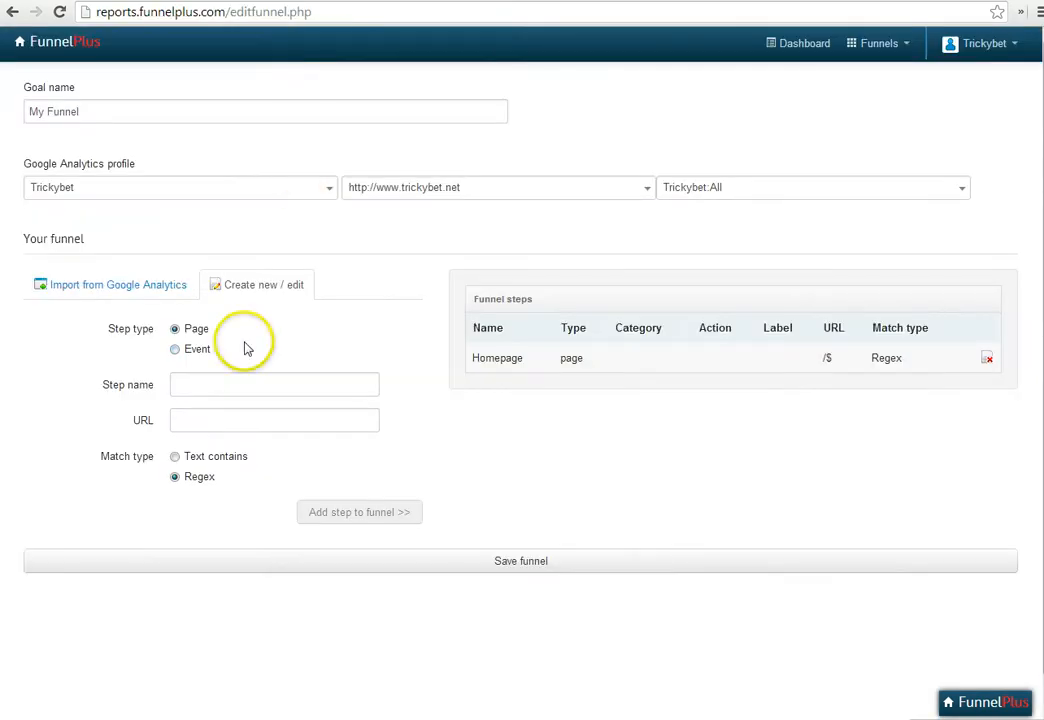
Back in the funnel editor, add a page step named Basic Calc with URL /lay-calculator-basic and Regex matching
click(240, 384)
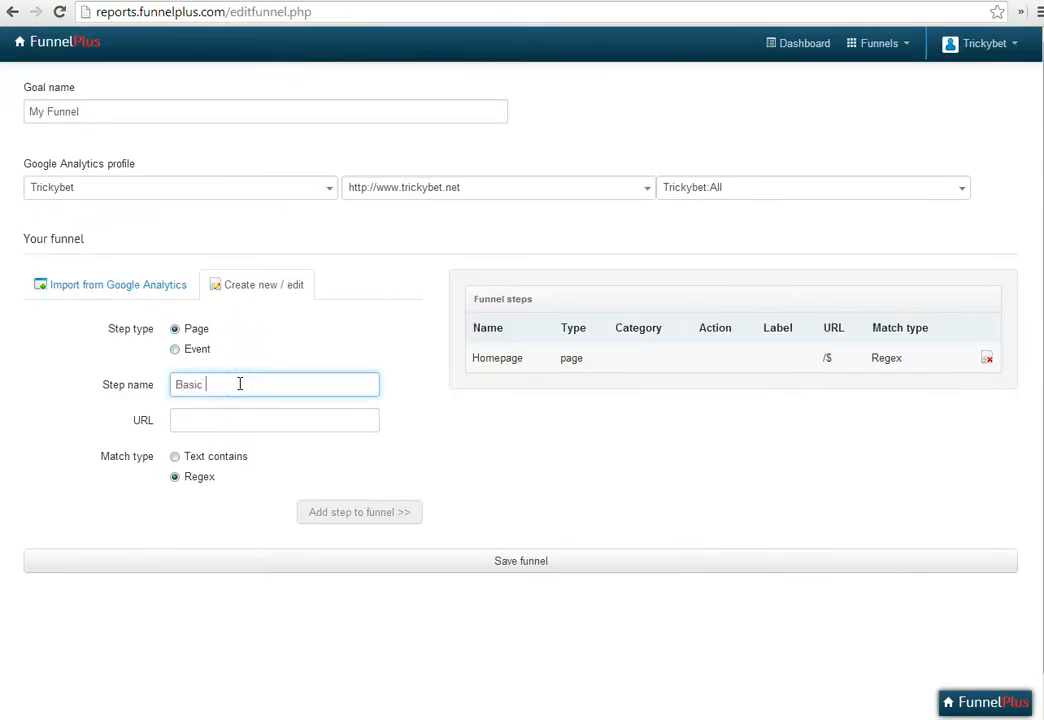
key(Tab)
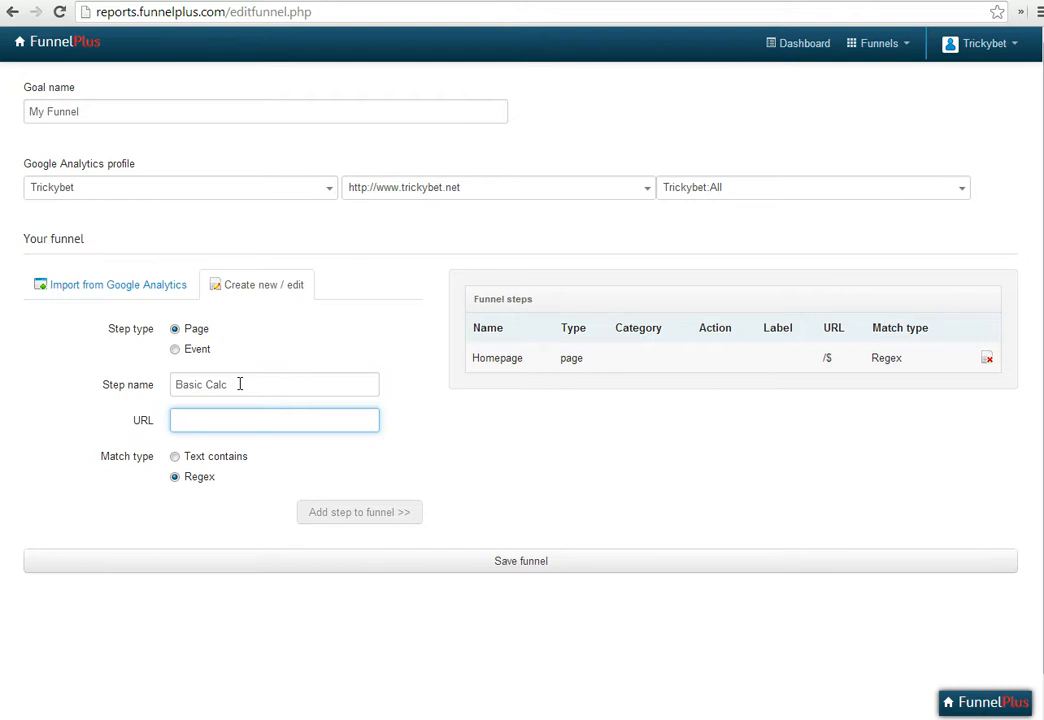
text(/l)
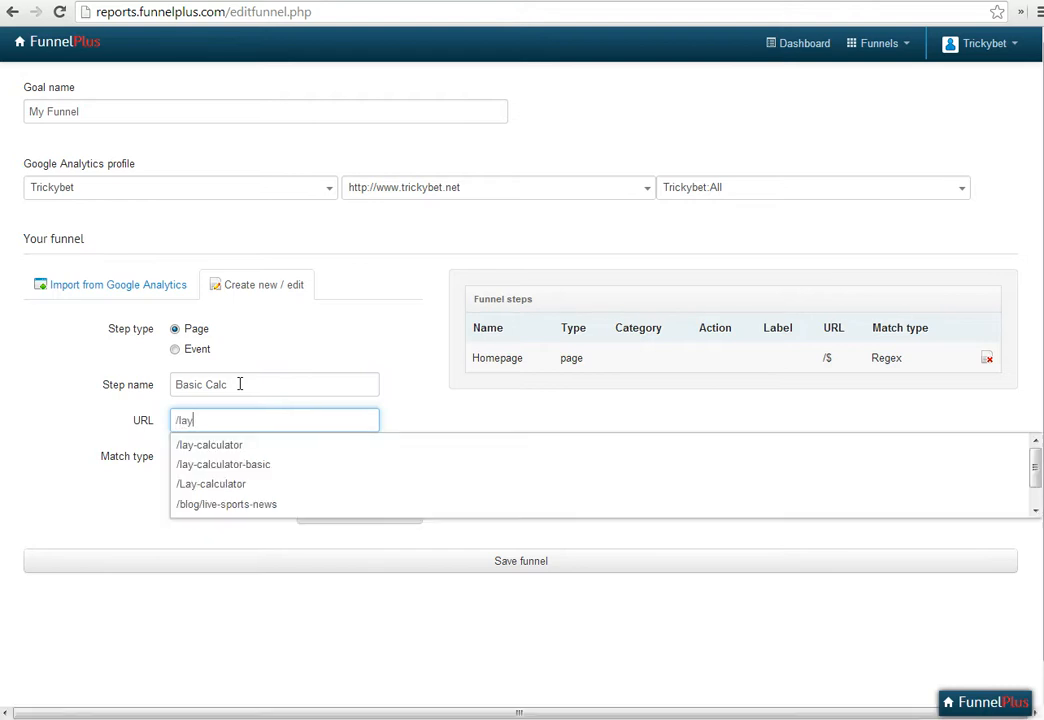
text(ay)
click(256, 462)
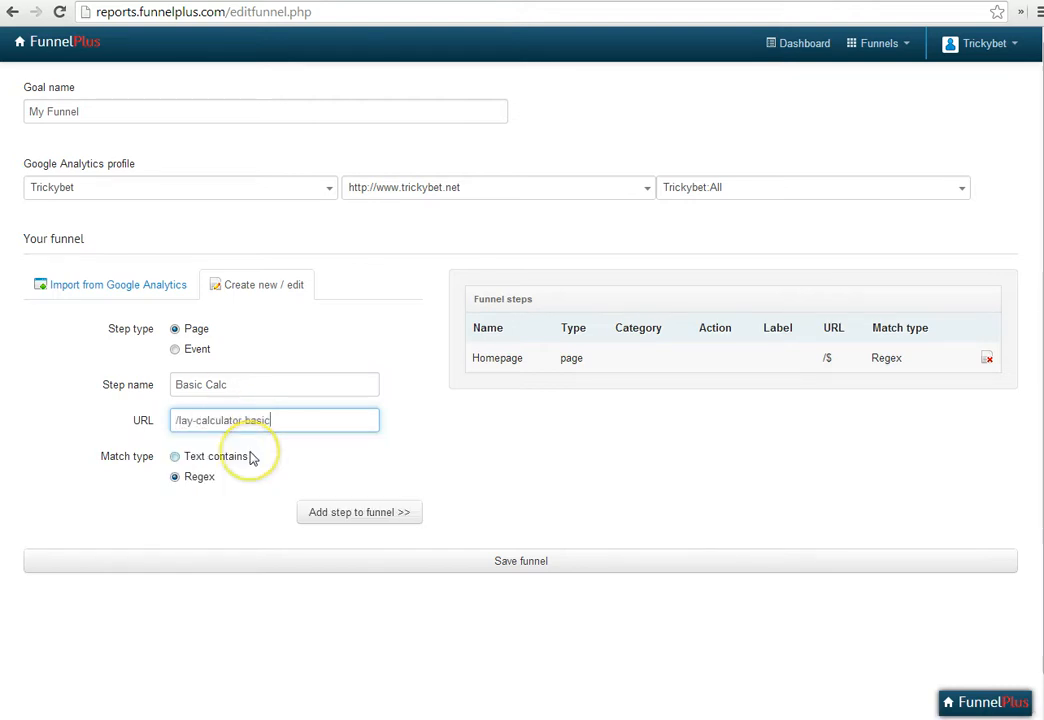
click(338, 518)
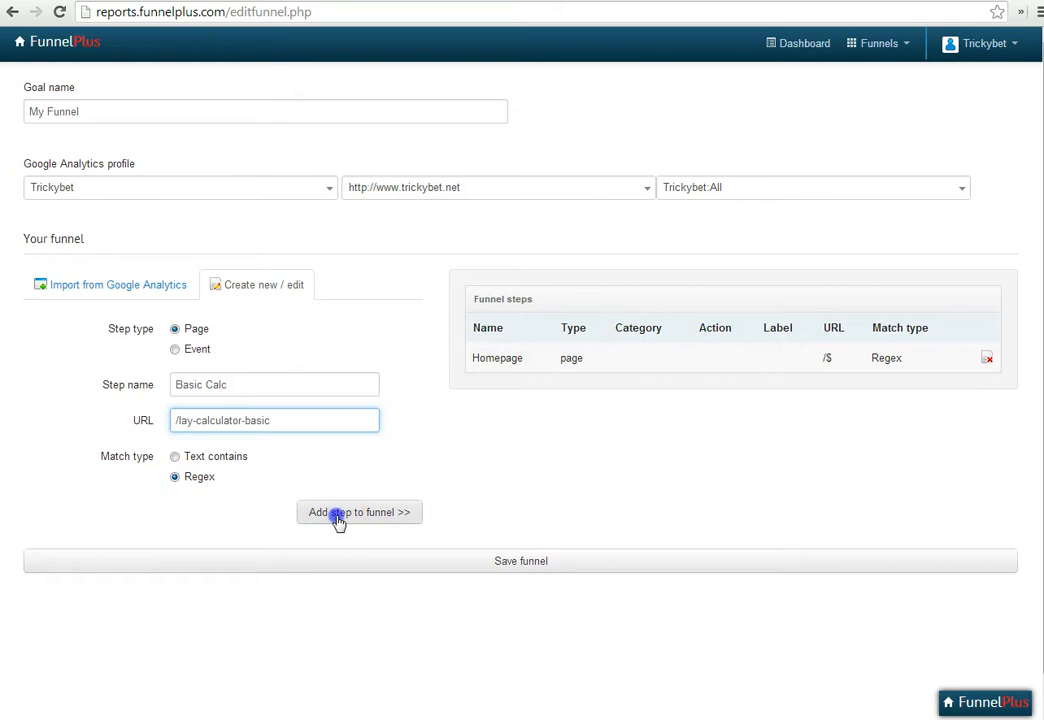
Add a page step named Advanced Calc to the funnel with URL /lay-calculator$ and Regex matching
click(281, 379)
text(Advanced)
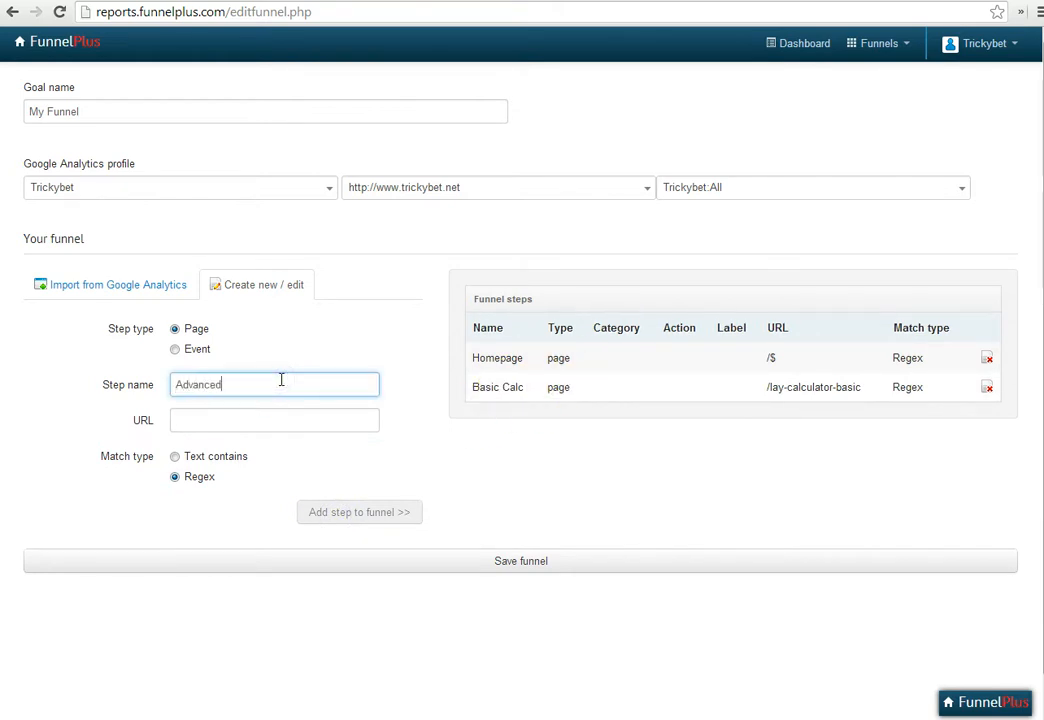
text( Calc)
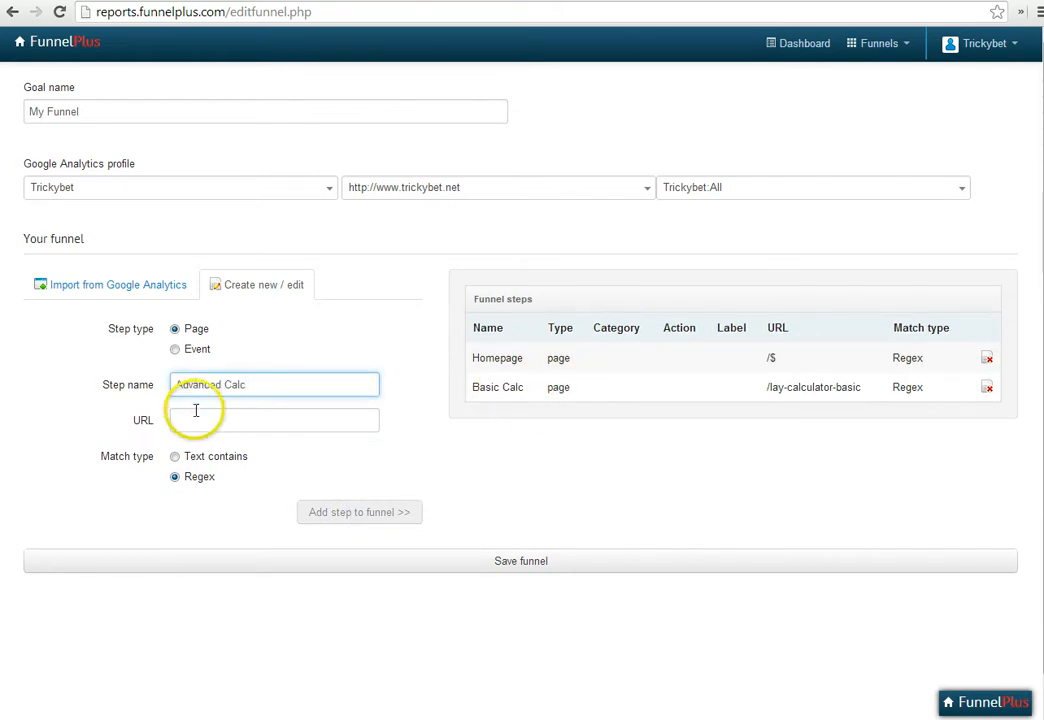
click(202, 421)
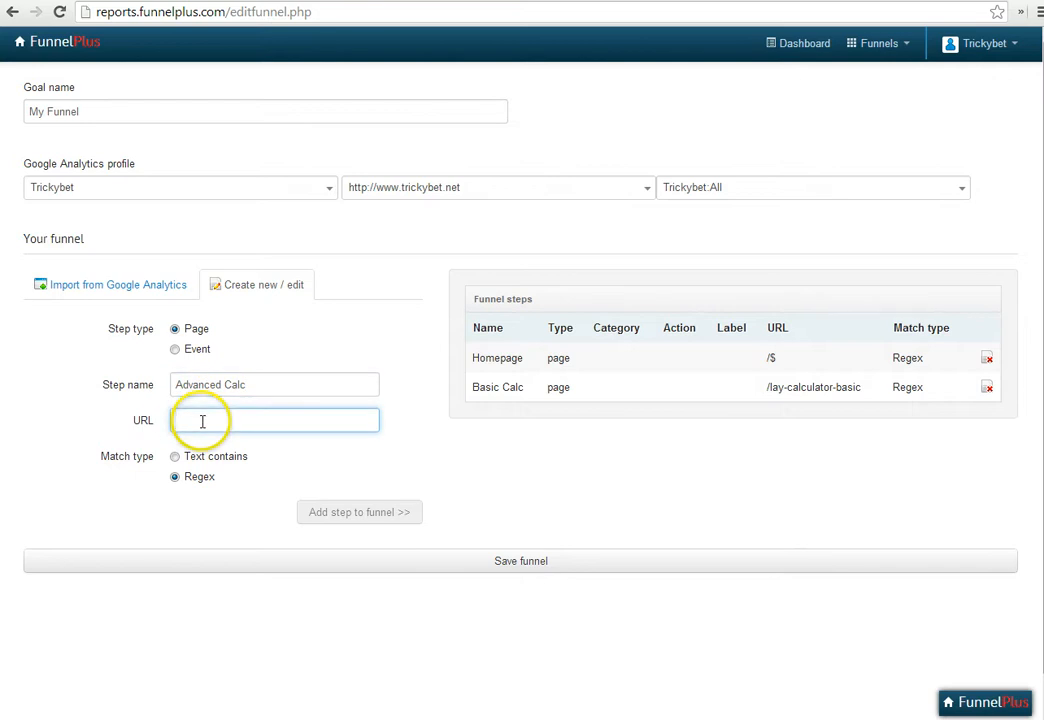
text(/)
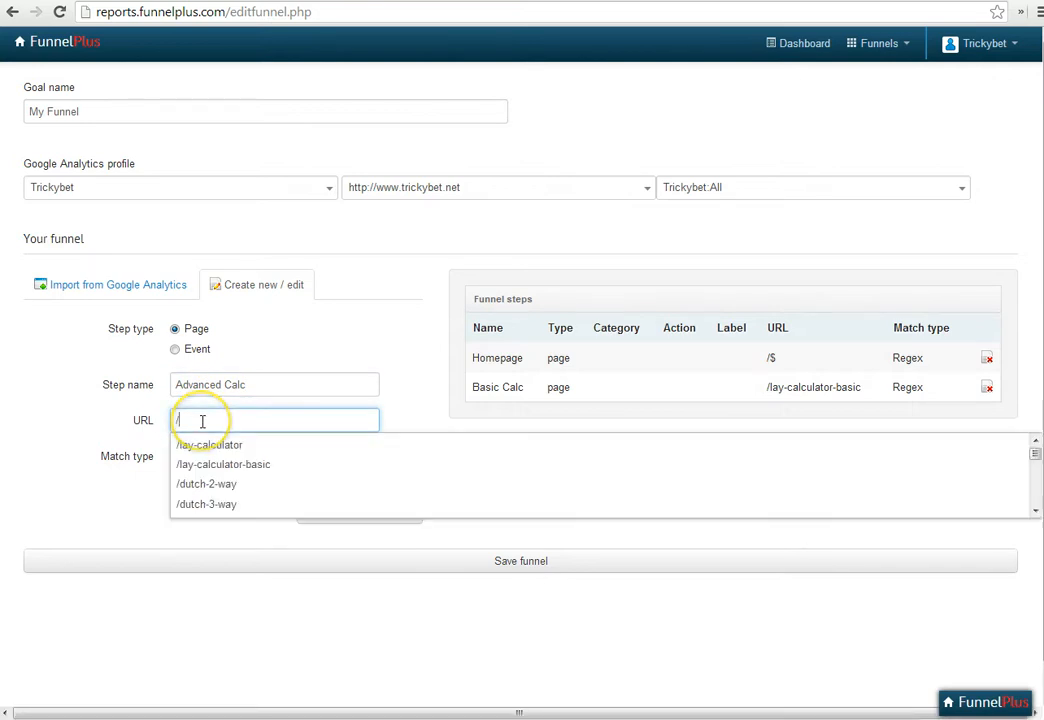
click(283, 452)
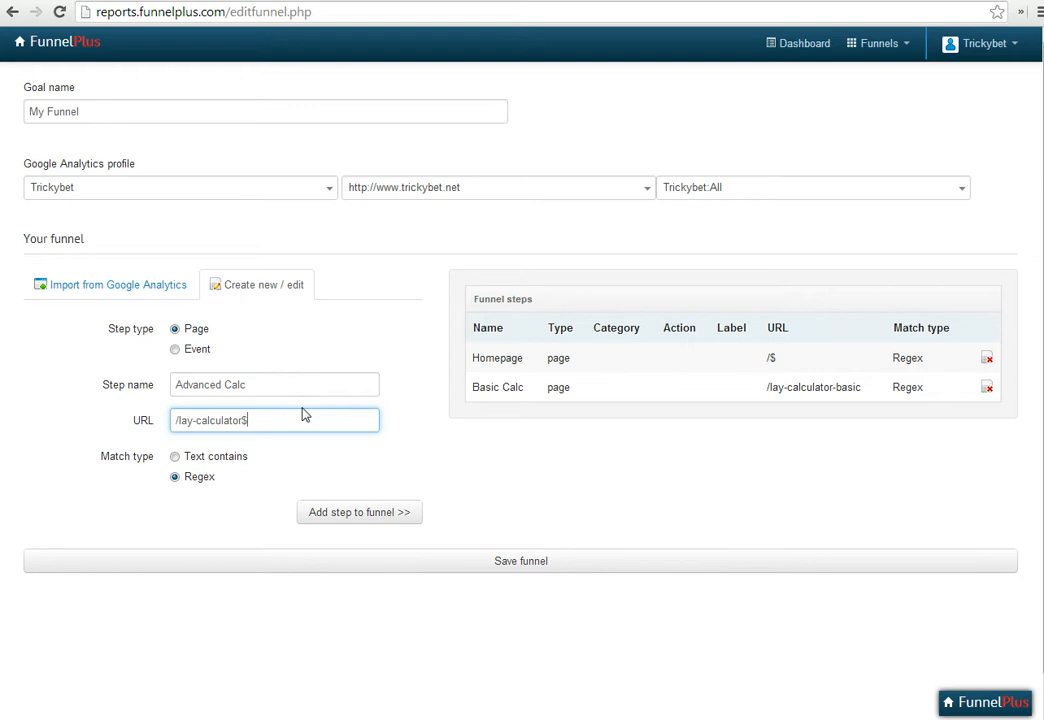
click(389, 526)
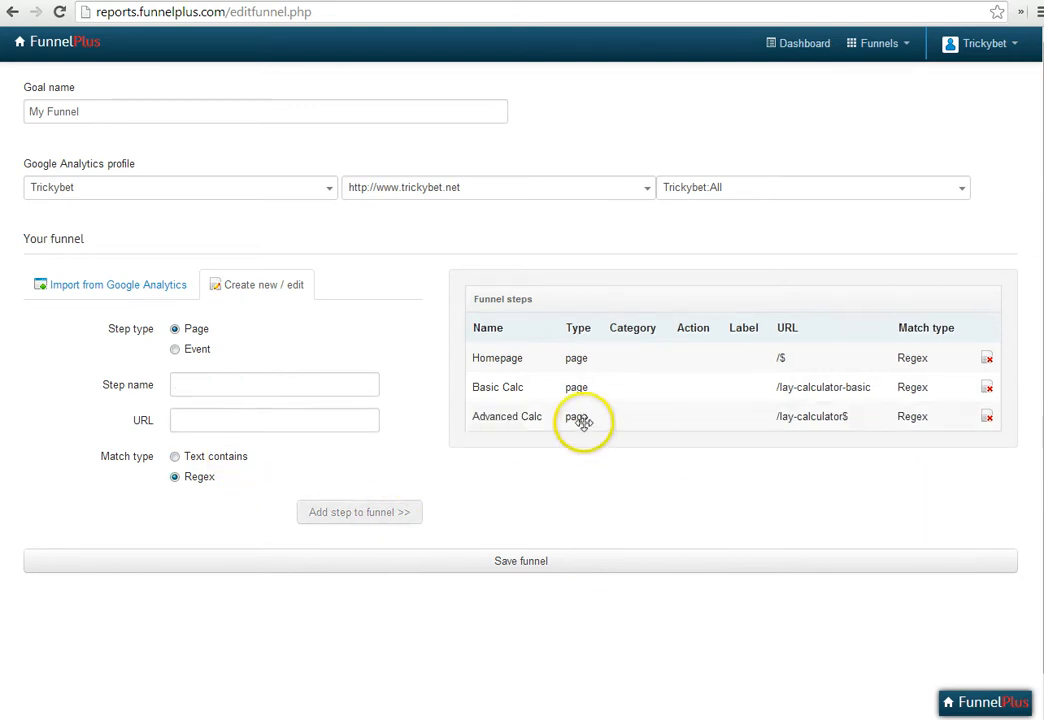
Try moving the Advanced Calc step above Basic Calc, and put the funnel steps back in their original order
drag(611, 419, 584, 389)
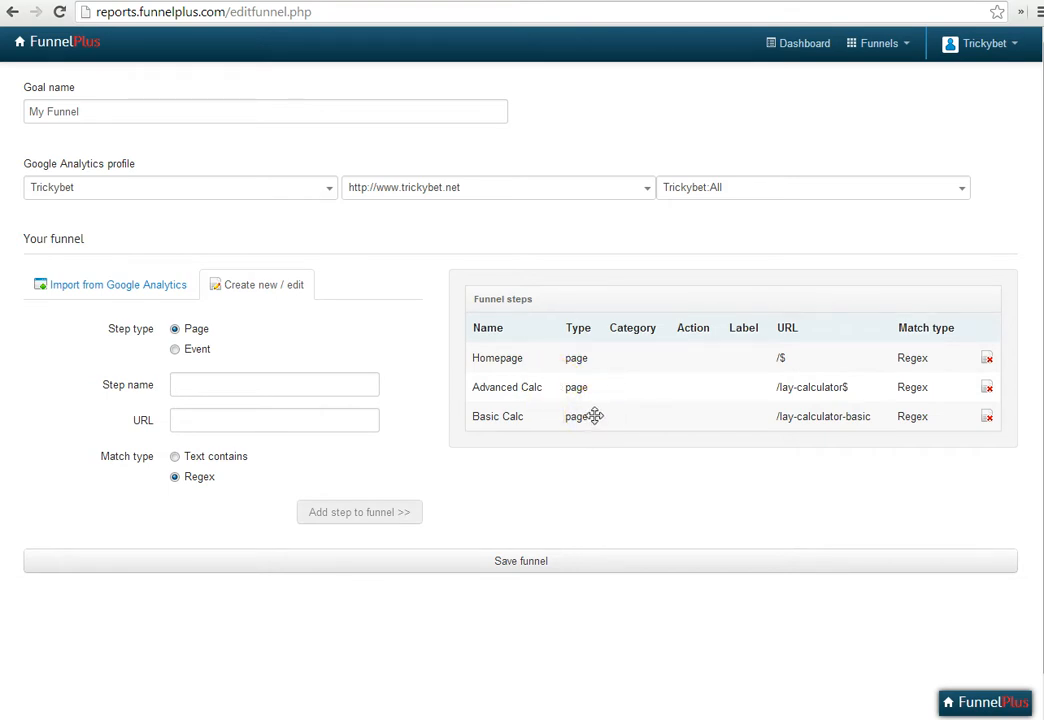
drag(597, 417, 599, 387)
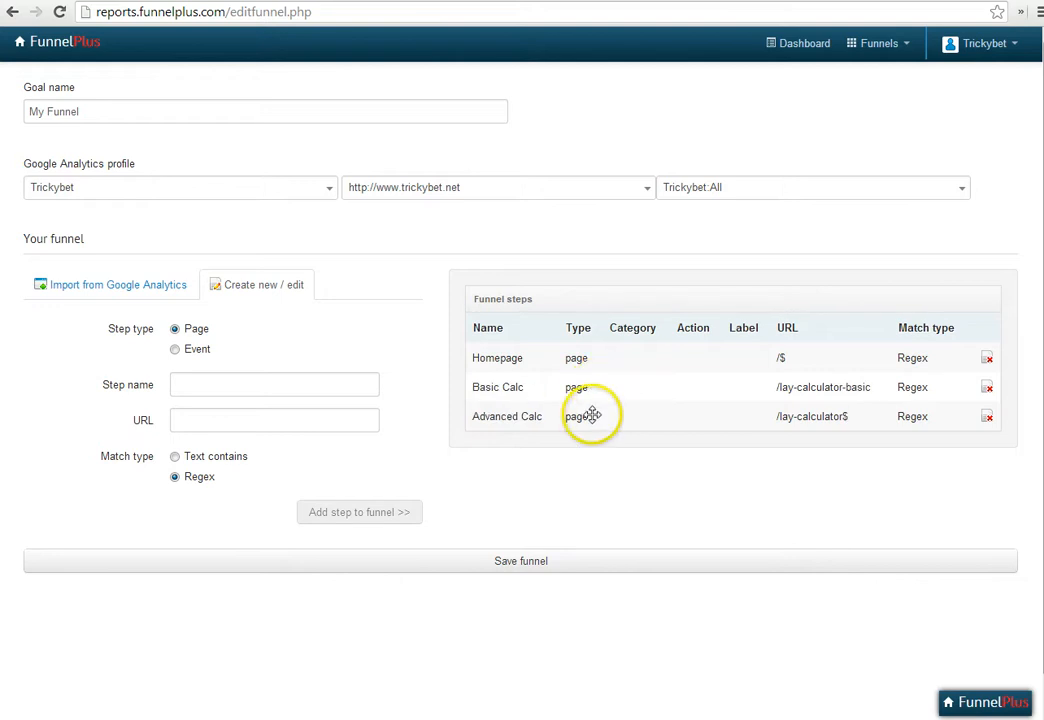
click(630, 493)
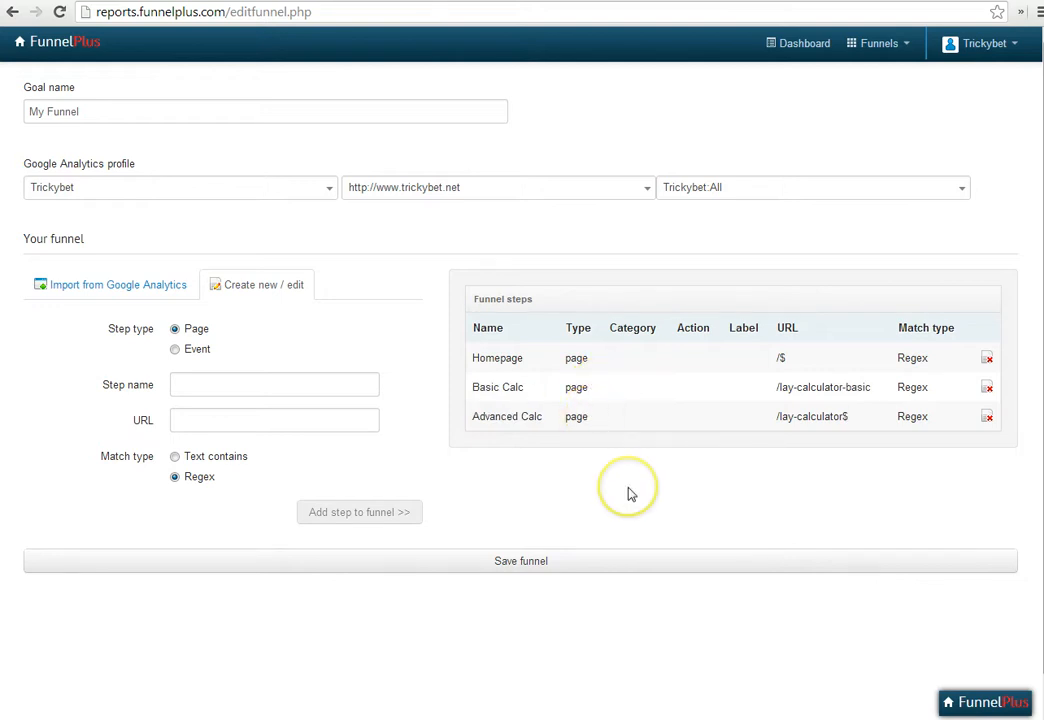
Save the funnel and set the date range of its report to Yesterday
click(562, 566)
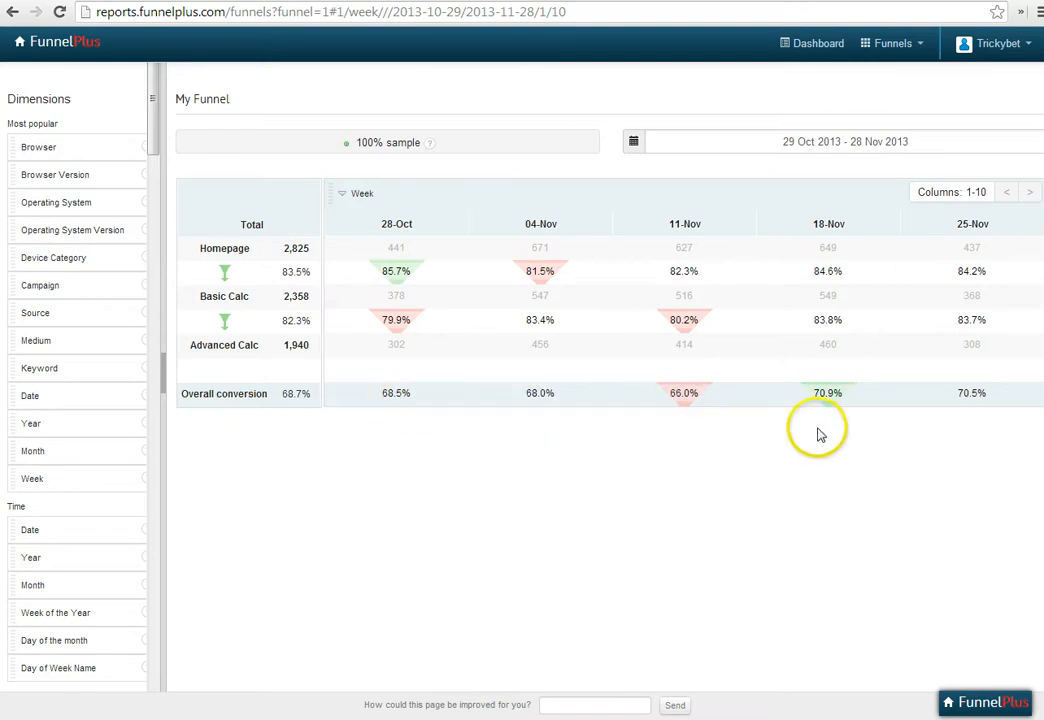
click(958, 415)
click(851, 144)
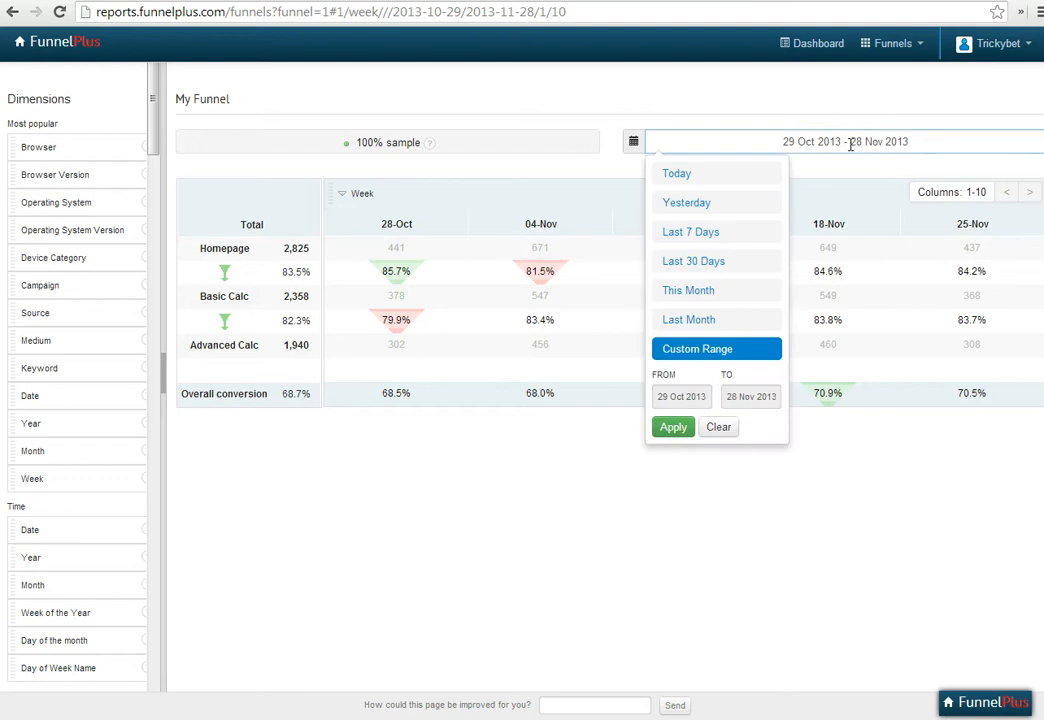
click(738, 206)
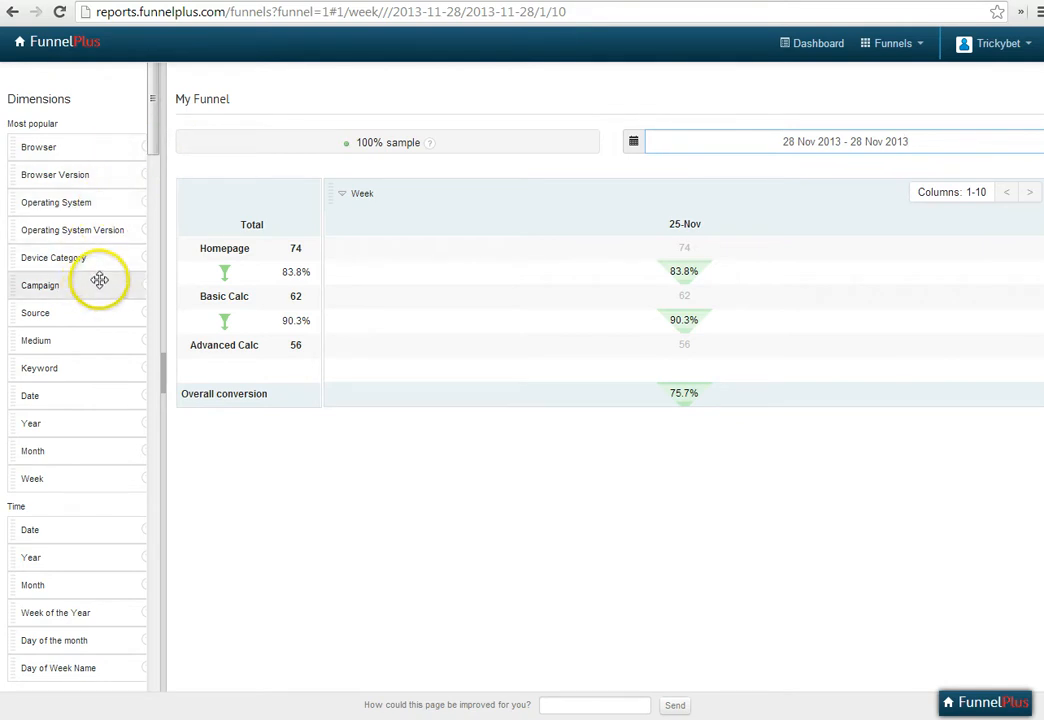
Break the funnel report down by Browser and, in its place, by Source, and return to the funnels dashboard
mouse_move(153, 117)
mouse_down()
mouse_move(156, 140)
mouse_move(156, 112)
mouse_up()
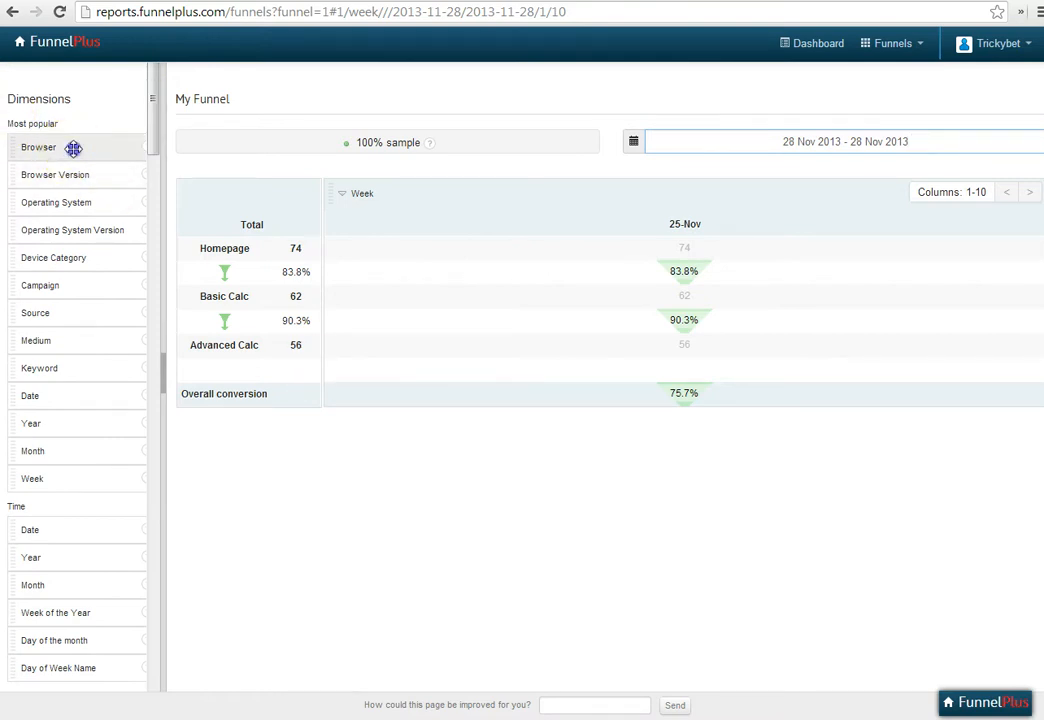
drag(73, 148, 482, 197)
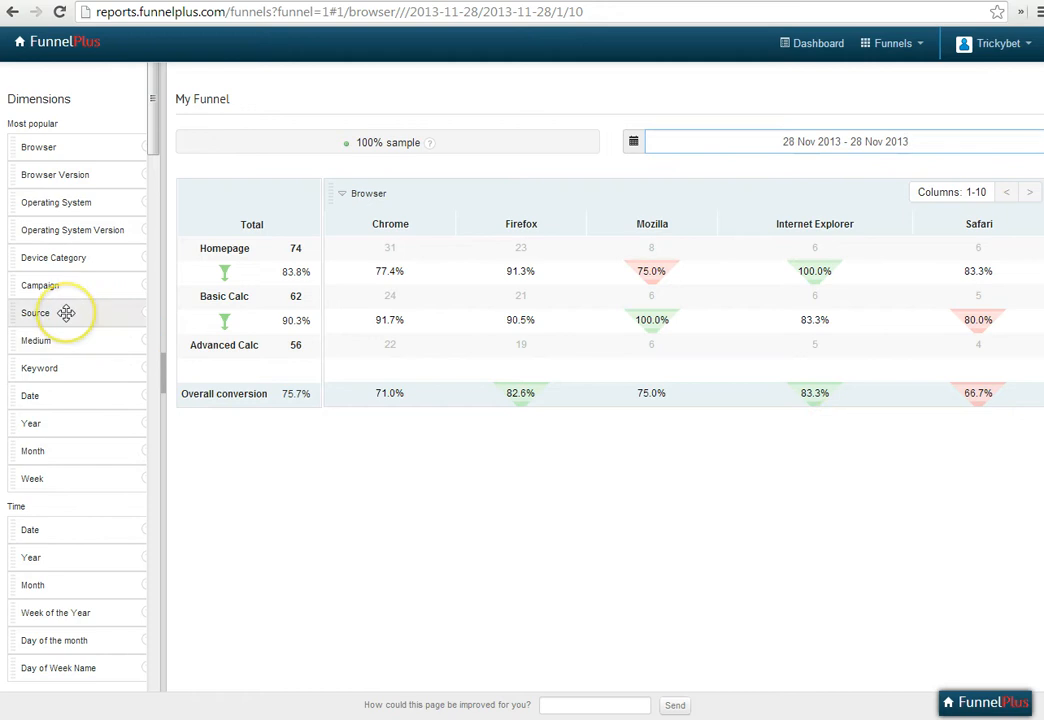
drag(66, 313, 398, 192)
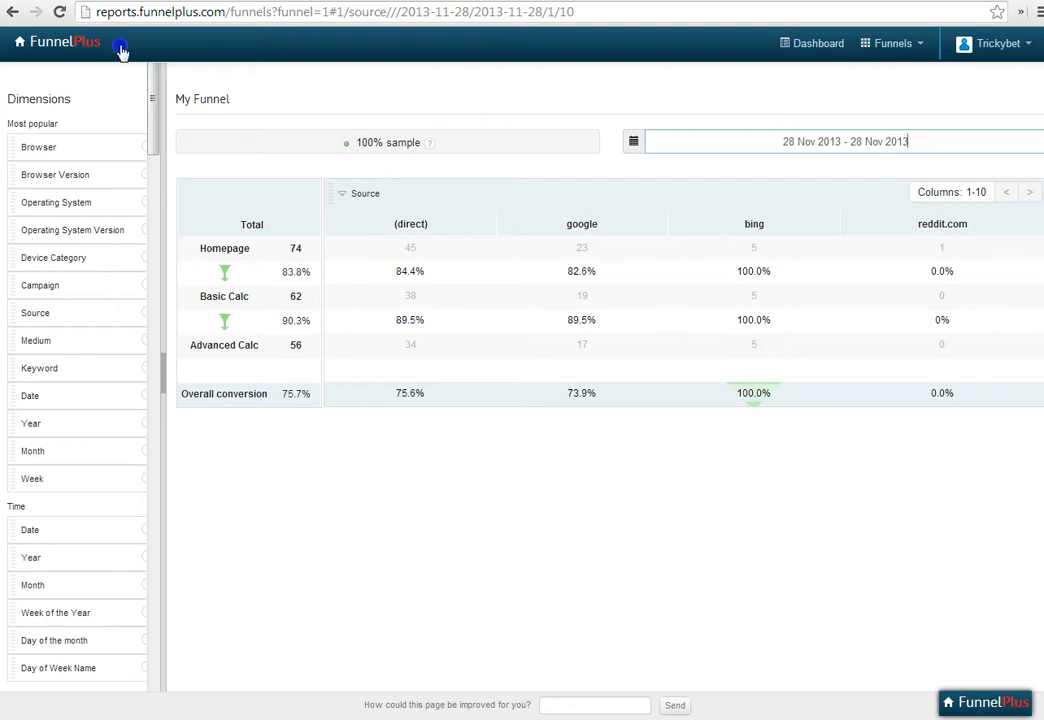
click(24, 42)
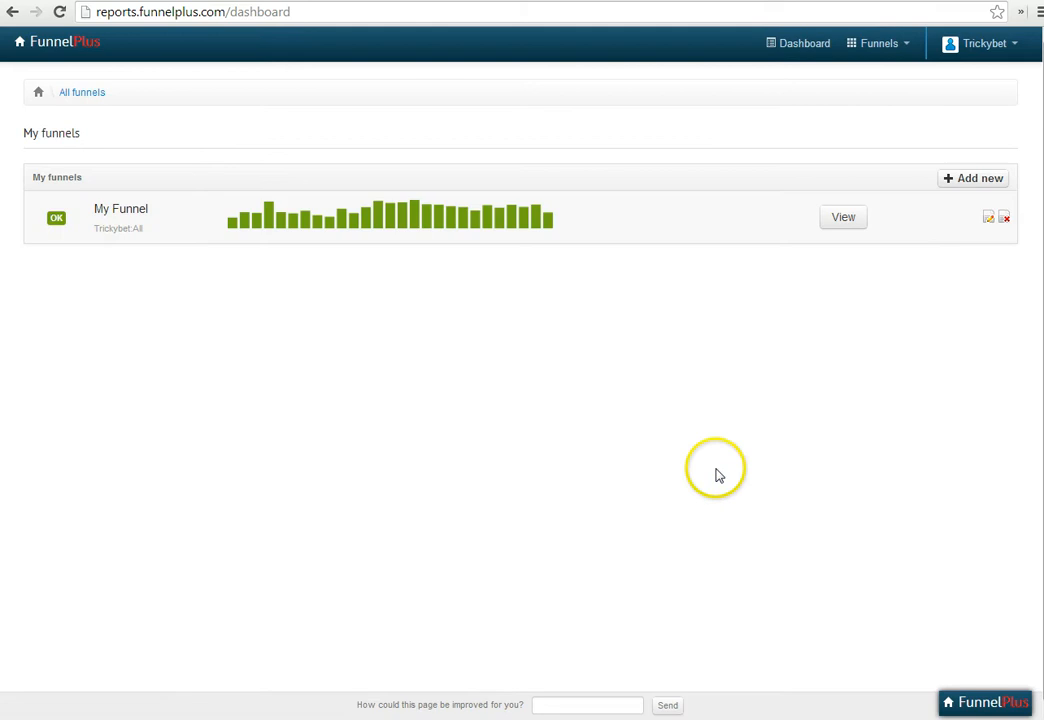
Start a new funnel, then open trickybet.net's Lay Calculator (Adv) page and move its Custom match slider to about £10.12
click(964, 180)
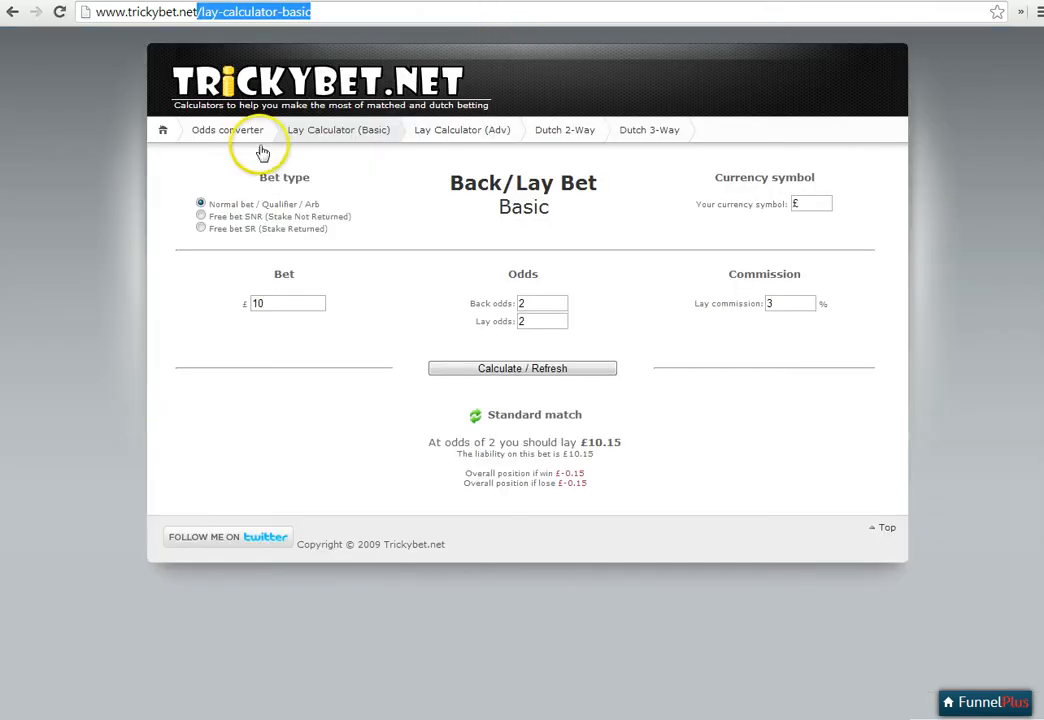
click(448, 131)
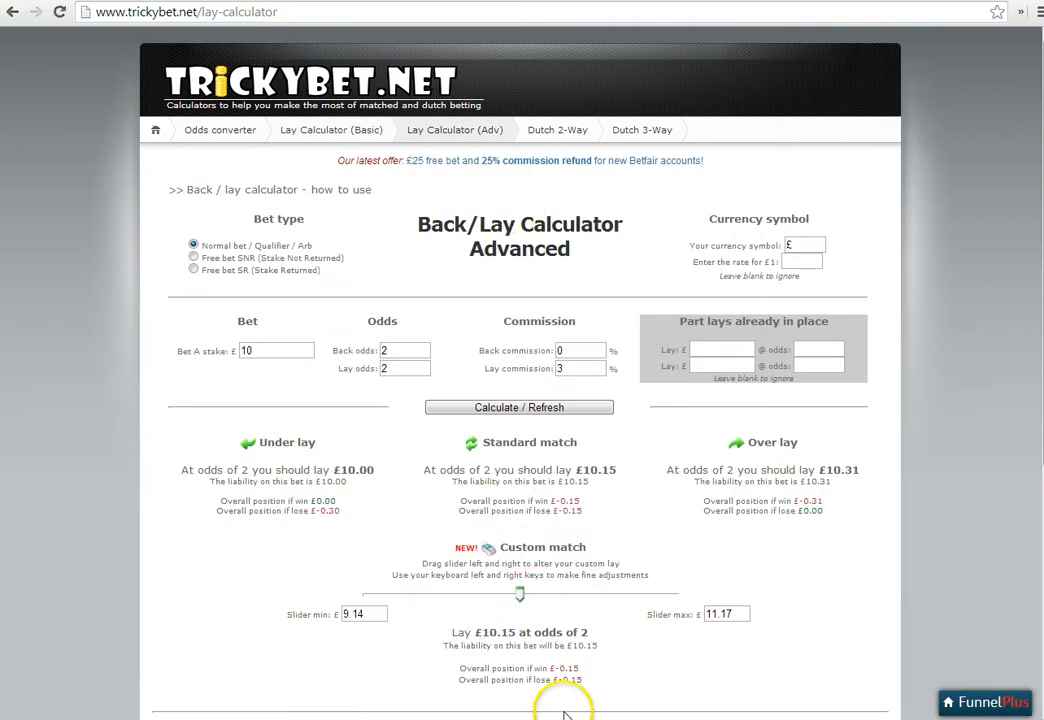
mouse_move(520, 594)
mouse_down()
mouse_move(497, 597)
mouse_move(552, 594)
mouse_move(518, 596)
mouse_up()
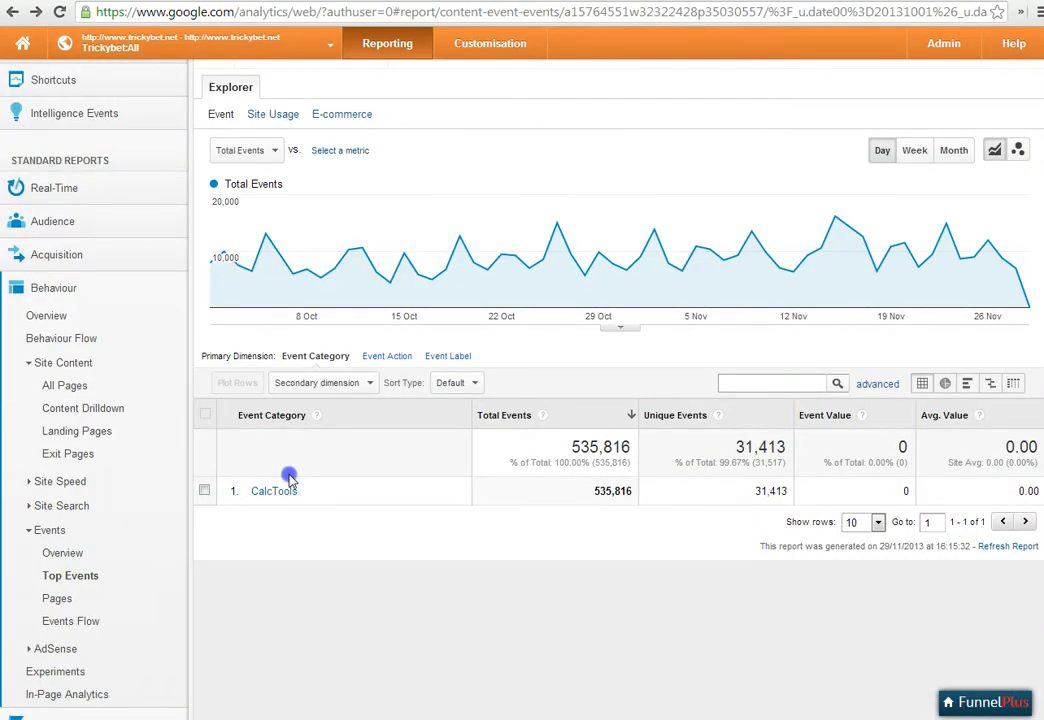
View the event actions of the CalcTools category in Google Analytics, and return to the new funnel form in FunnelPlus
click(285, 490)
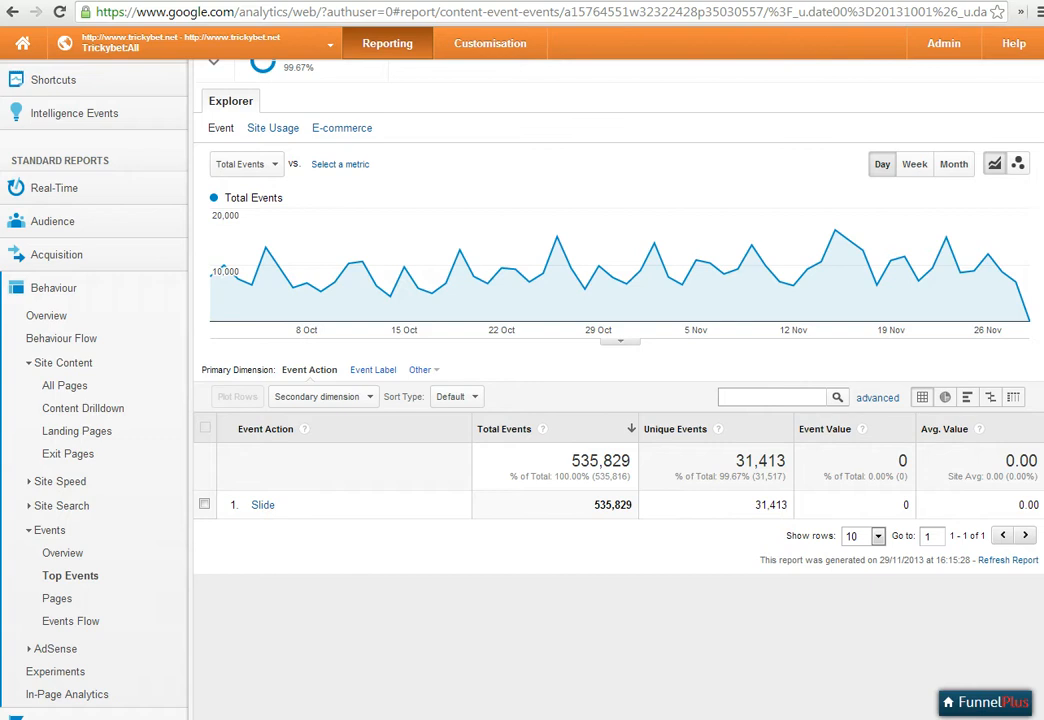
click(627, 1)
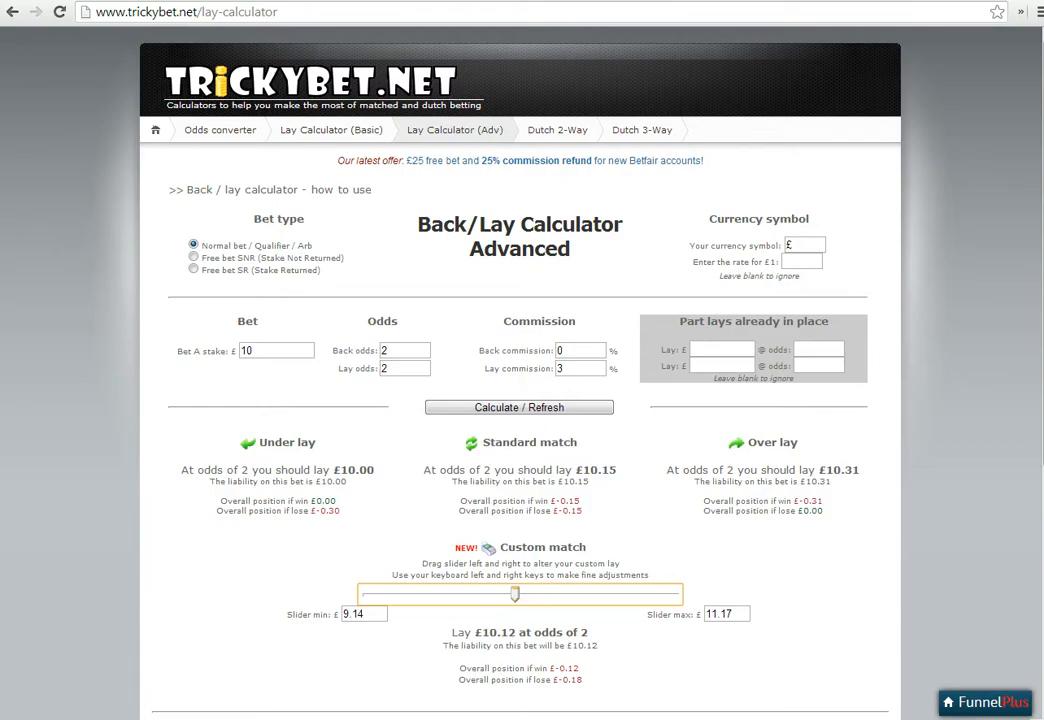
click(400, 2)
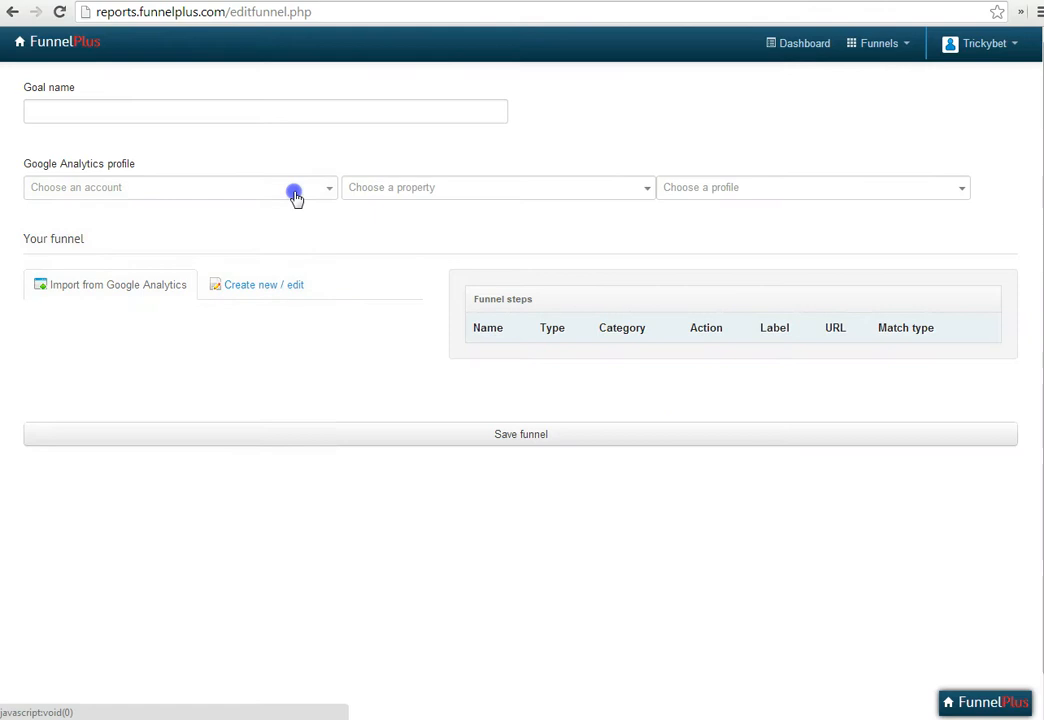
click(327, 187)
click(200, 341)
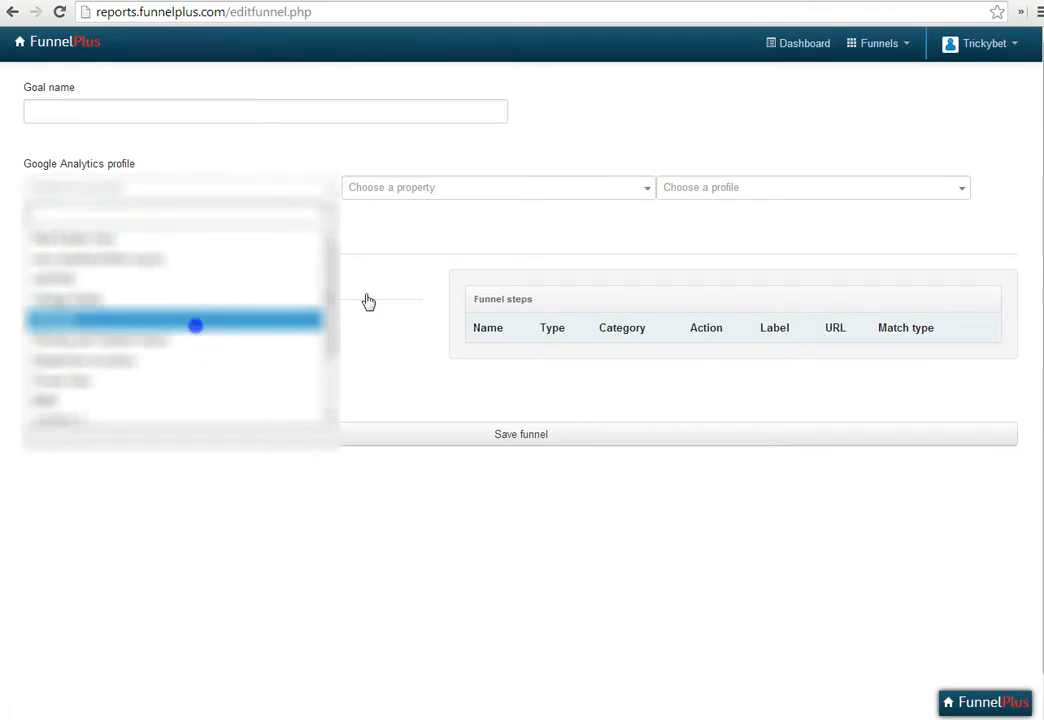
click(553, 190)
click(491, 256)
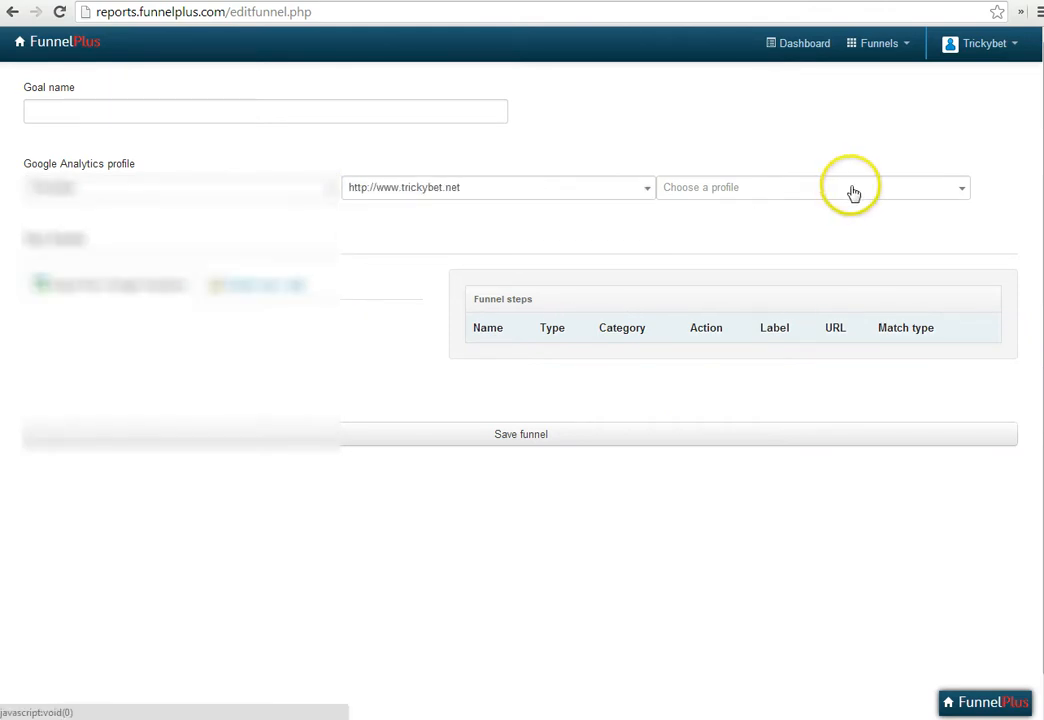
click(853, 192)
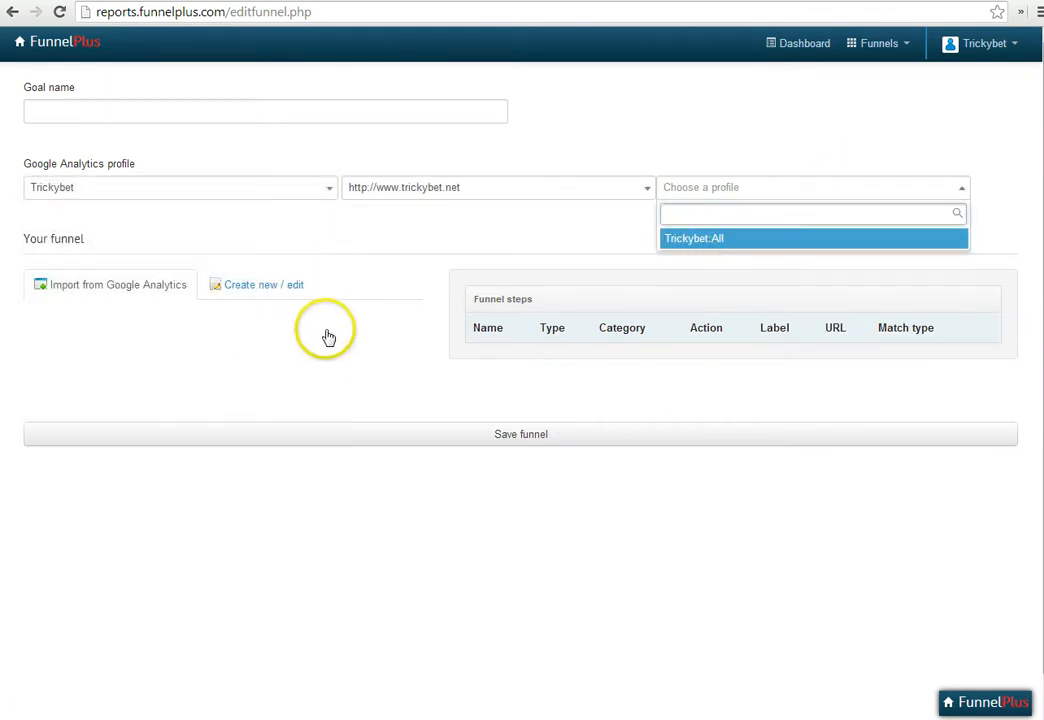
click(695, 240)
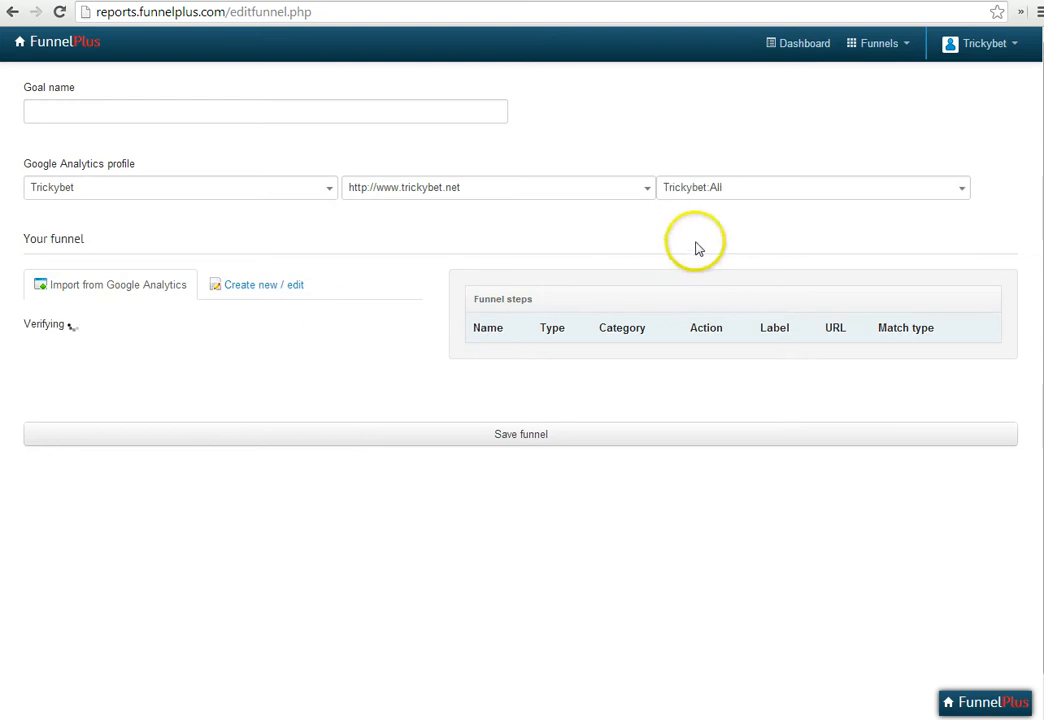
Add a page step named Adv Calc with Regex matching, using the advanced calculator page's path as its URL: /lay-calculator$
click(256, 295)
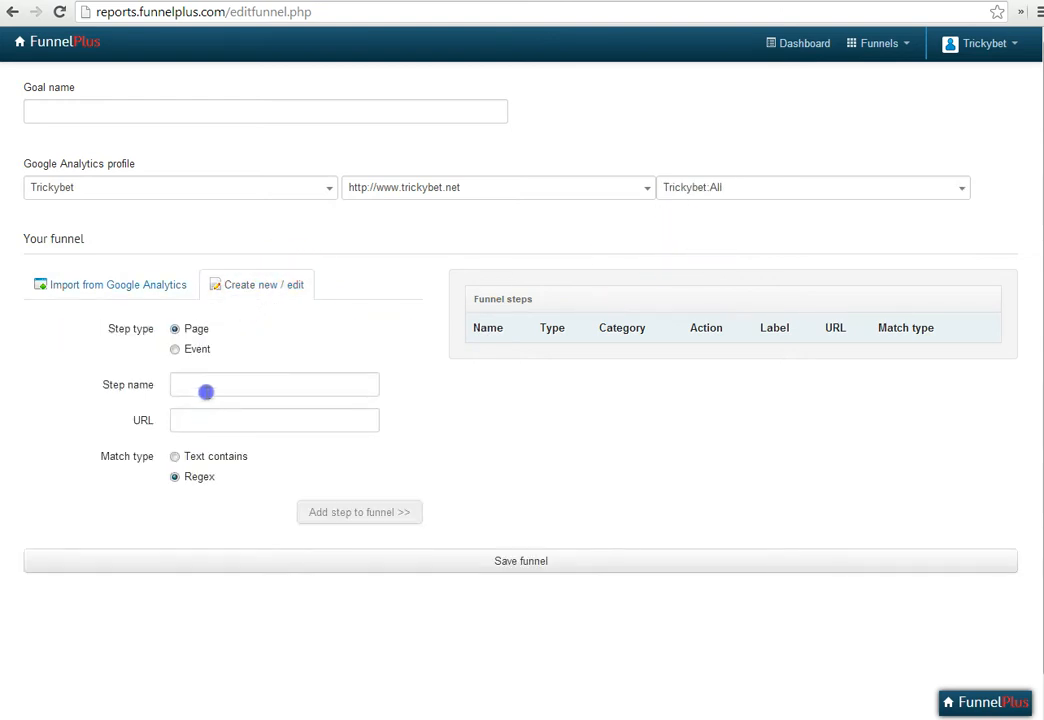
key(ctrl+Tab)
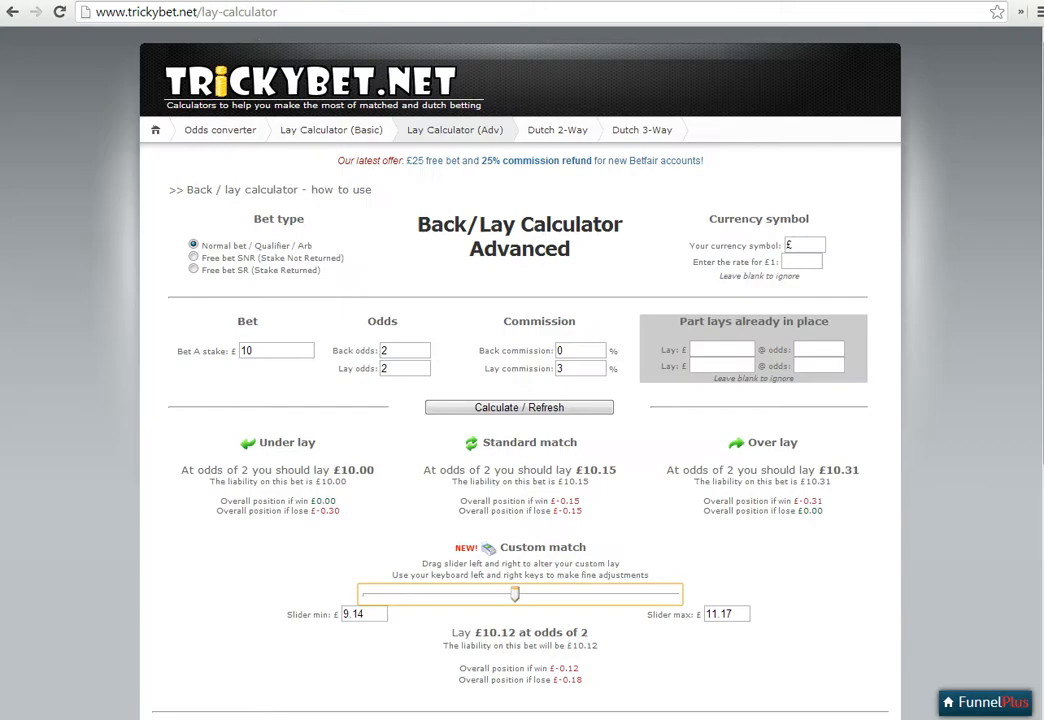
click(294, 12)
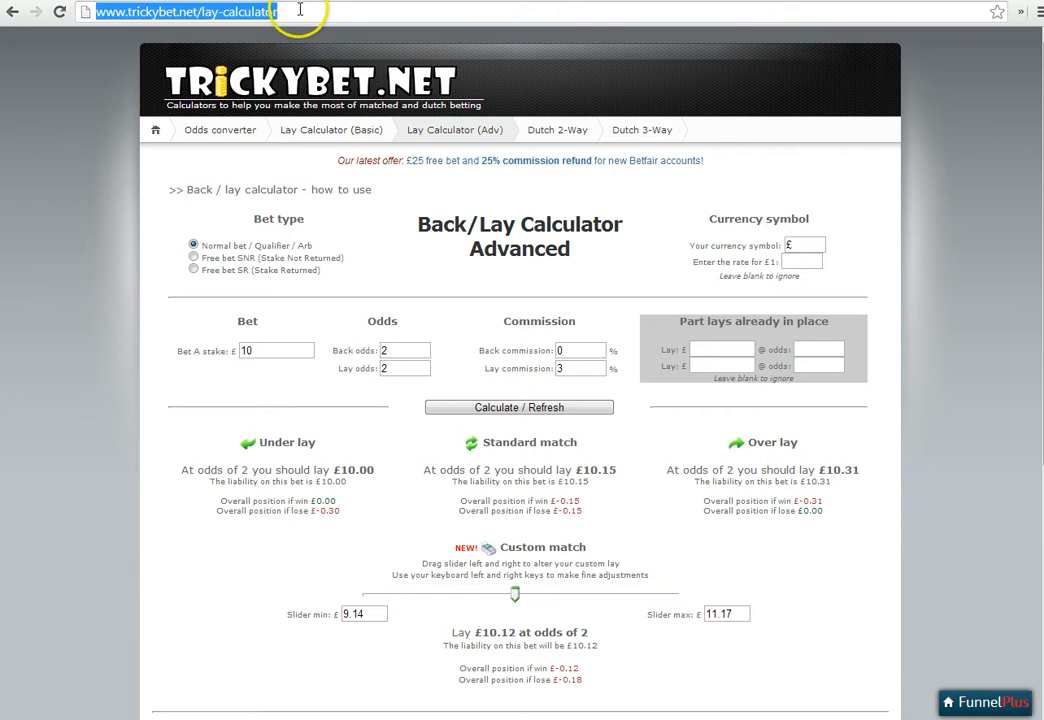
drag(277, 12, 199, 16)
key(ctrl+c)
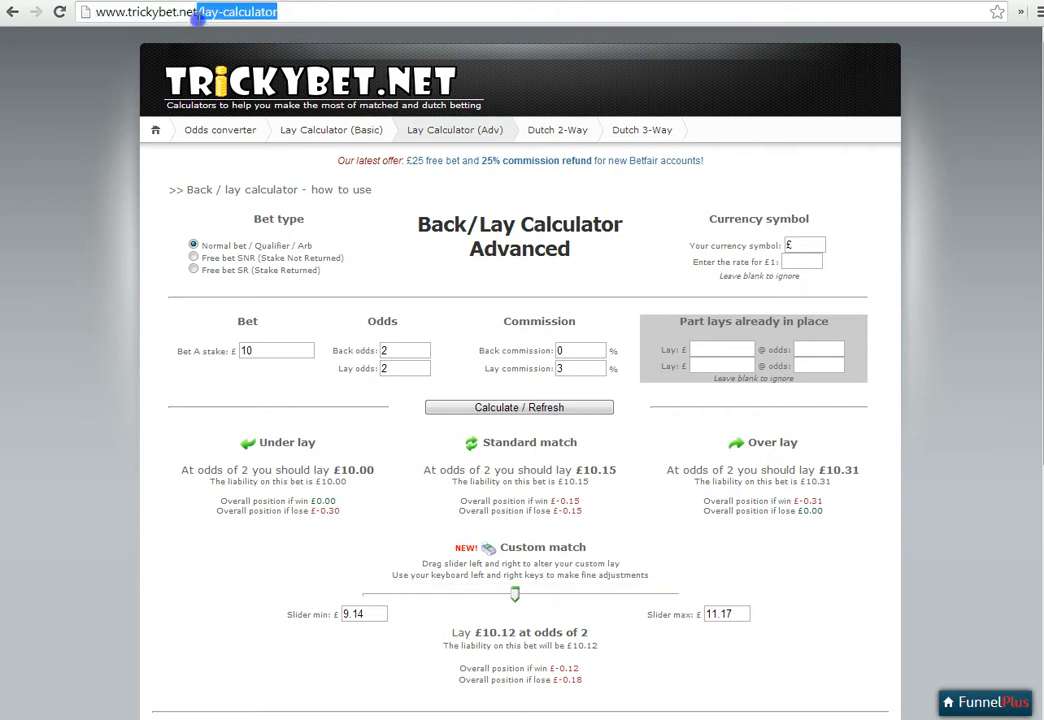
key(ctrl+Tab)
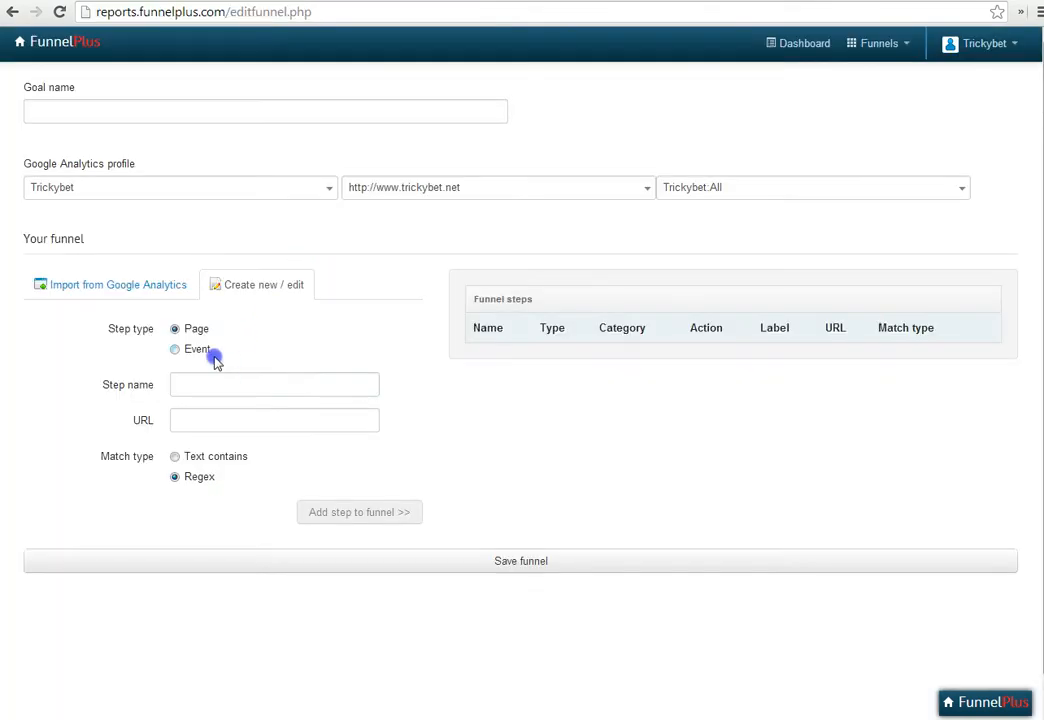
click(207, 388)
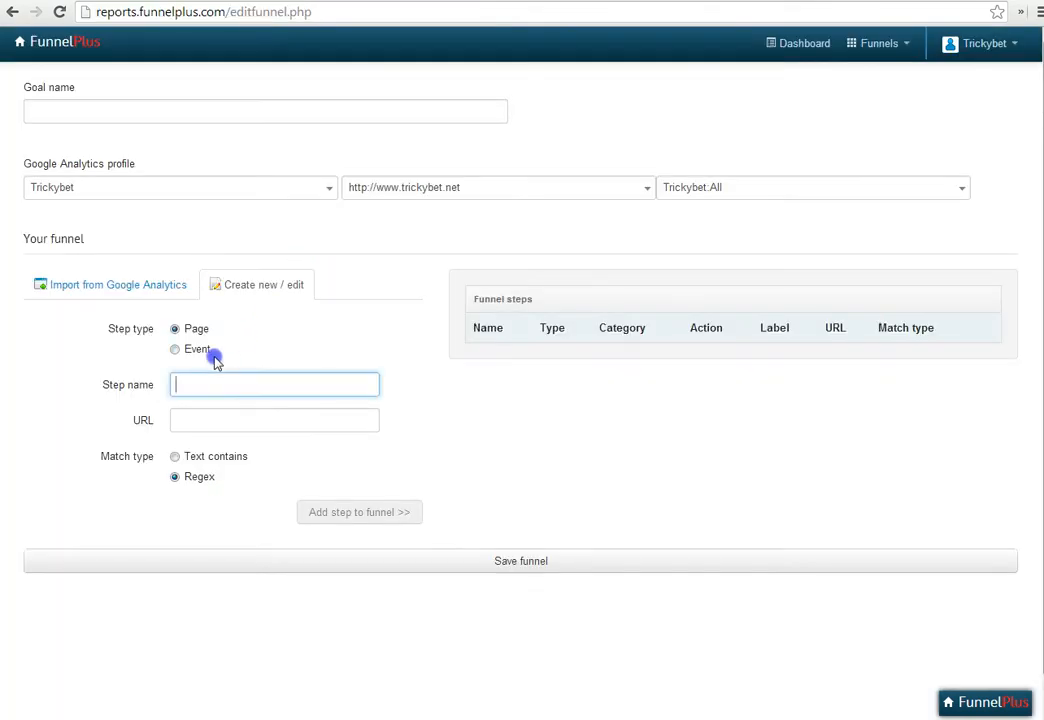
click(198, 421)
key(ctrl+v)
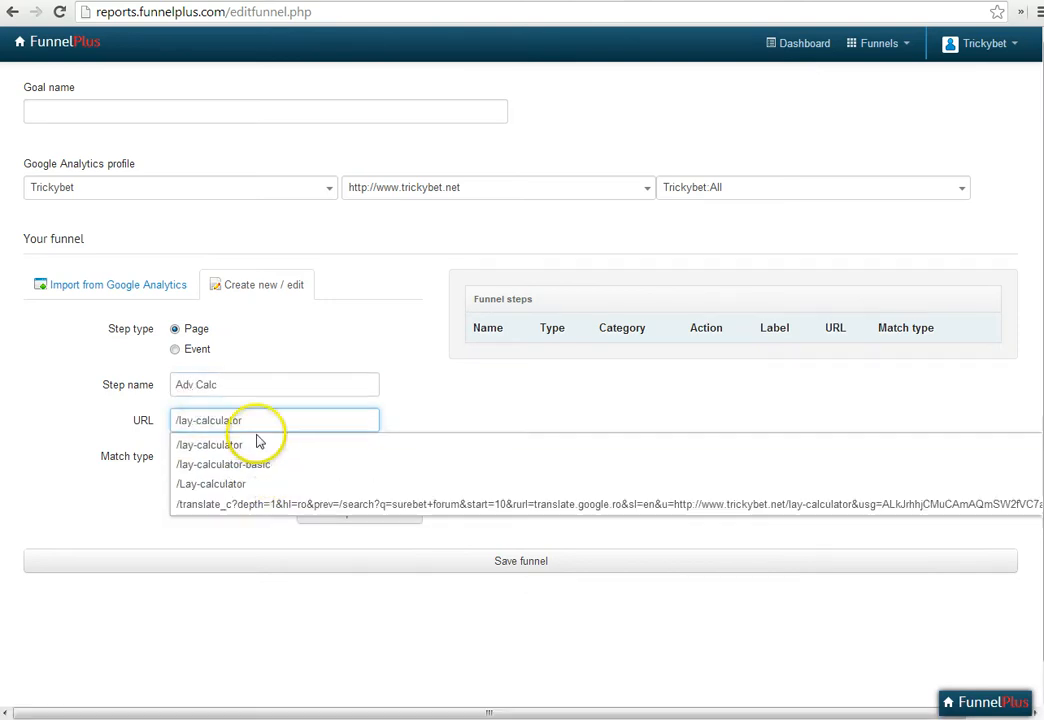
text($)
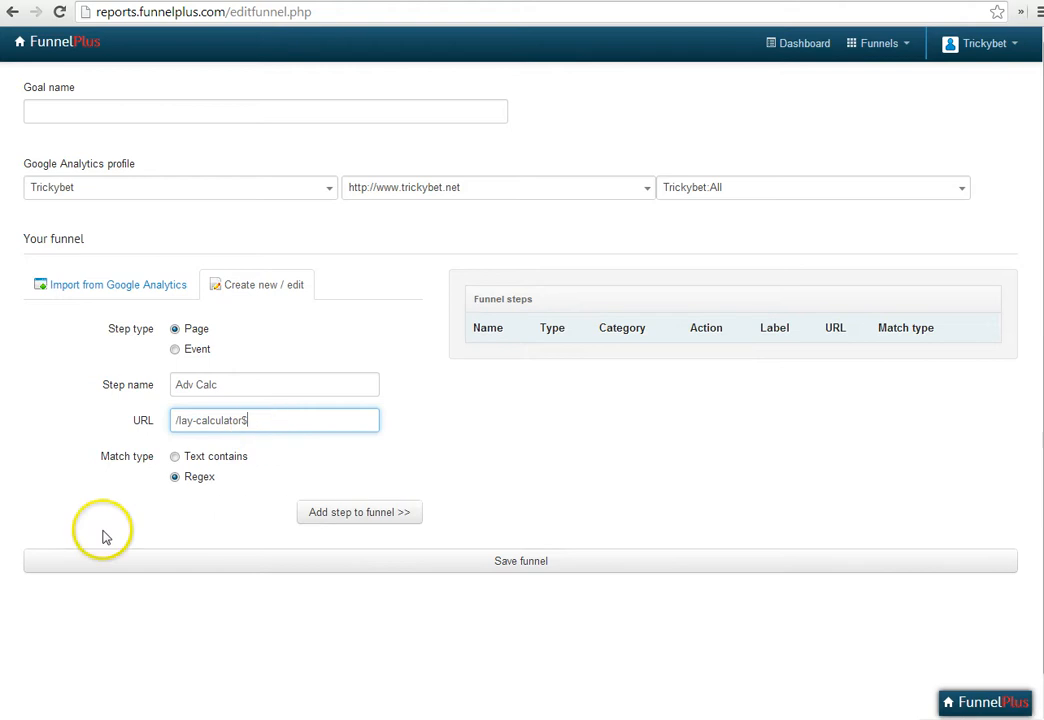
click(343, 514)
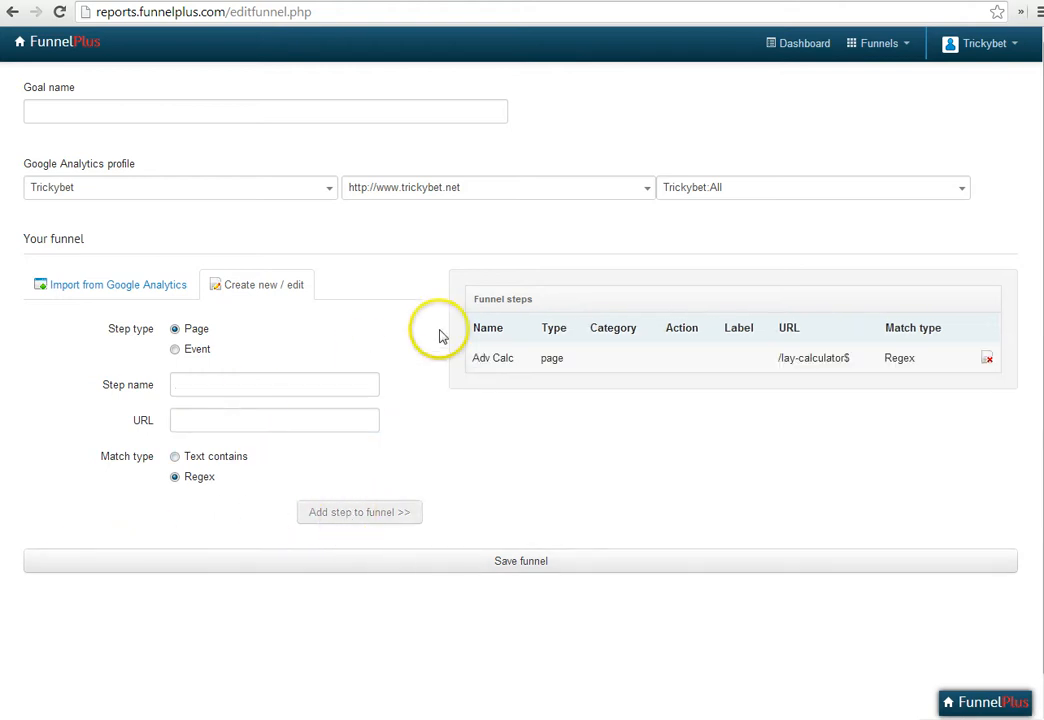
Add an event step named Used Slider to the funnel with the action Slide and Regex matching
click(178, 352)
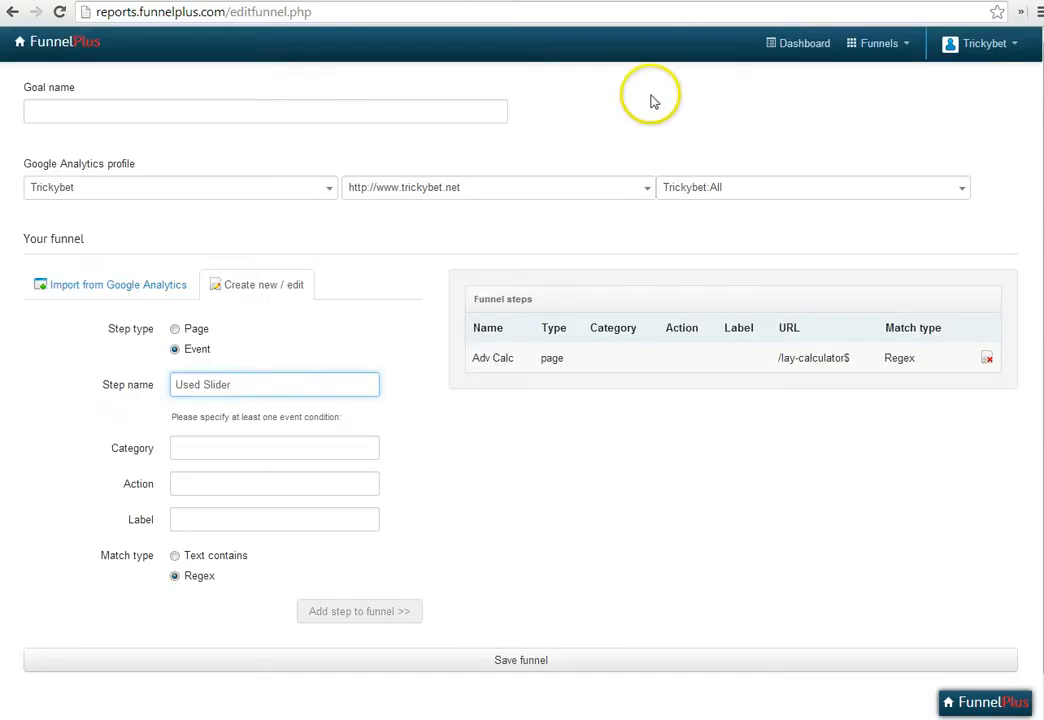
click(228, 485)
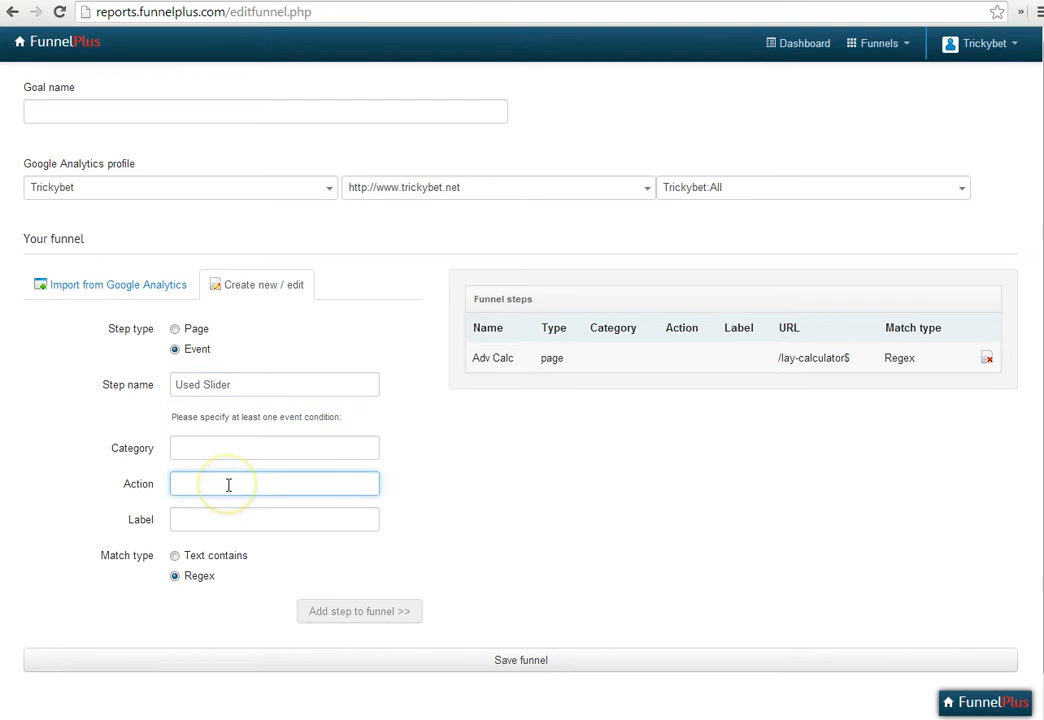
text(Slide)
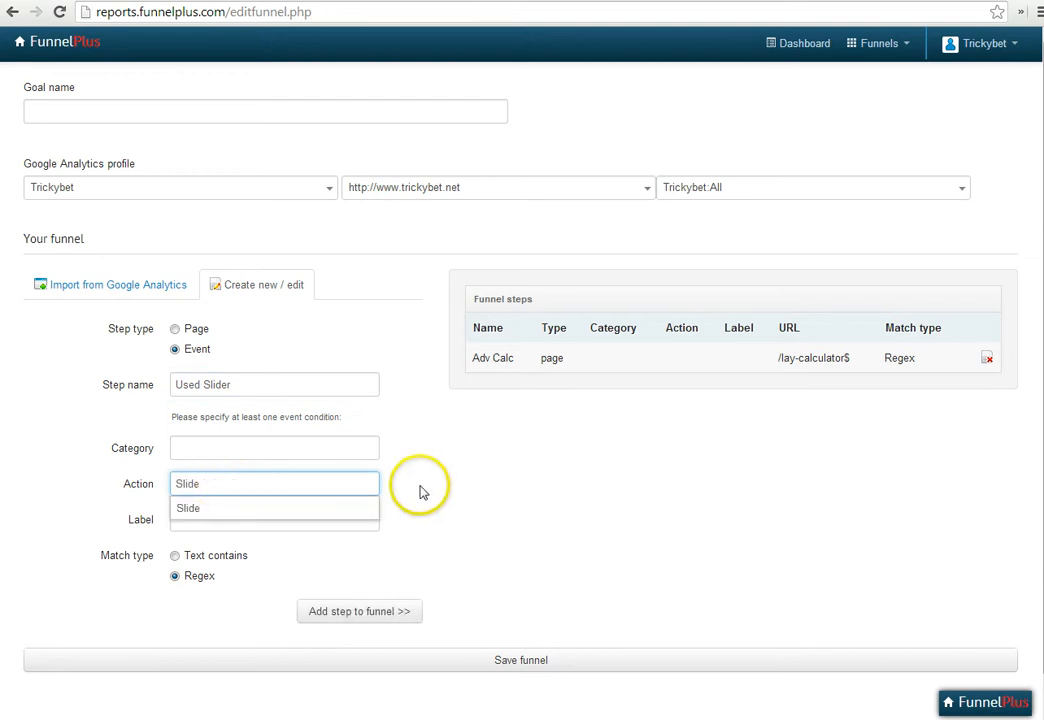
click(426, 520)
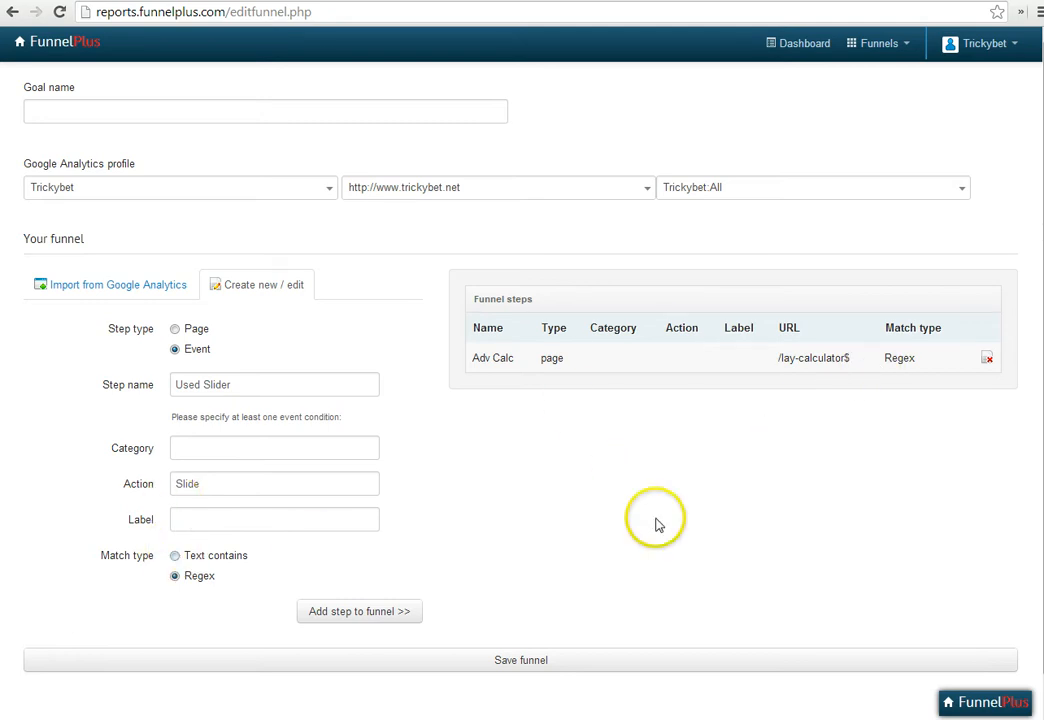
click(391, 611)
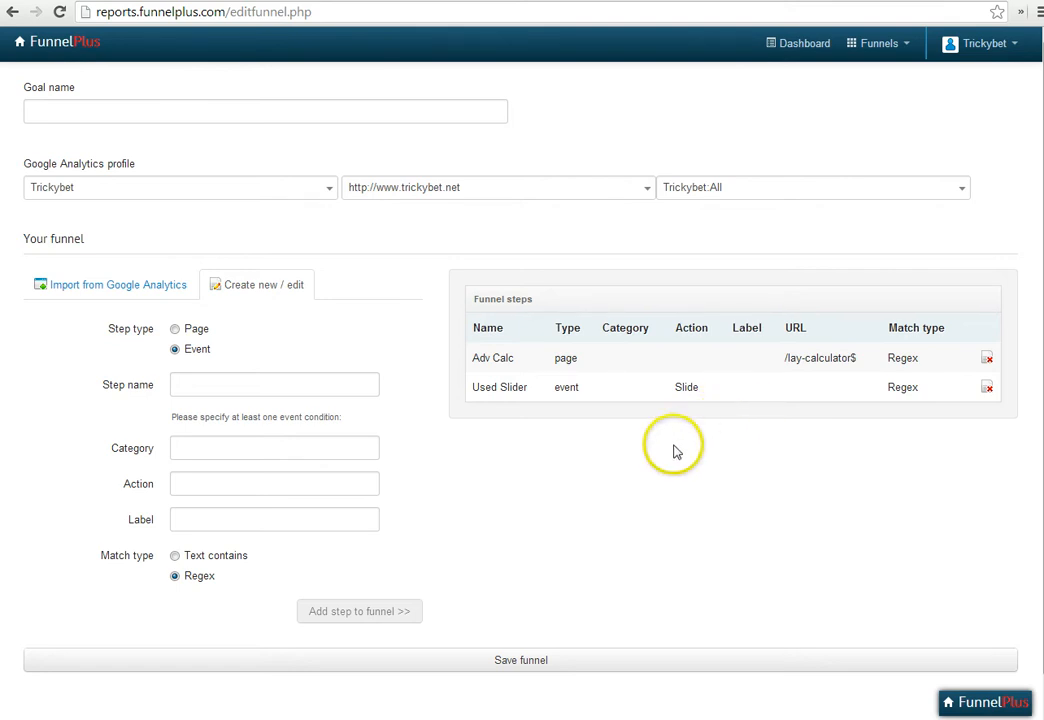
Name the funnel Eventy Funnely and save it
click(537, 664)
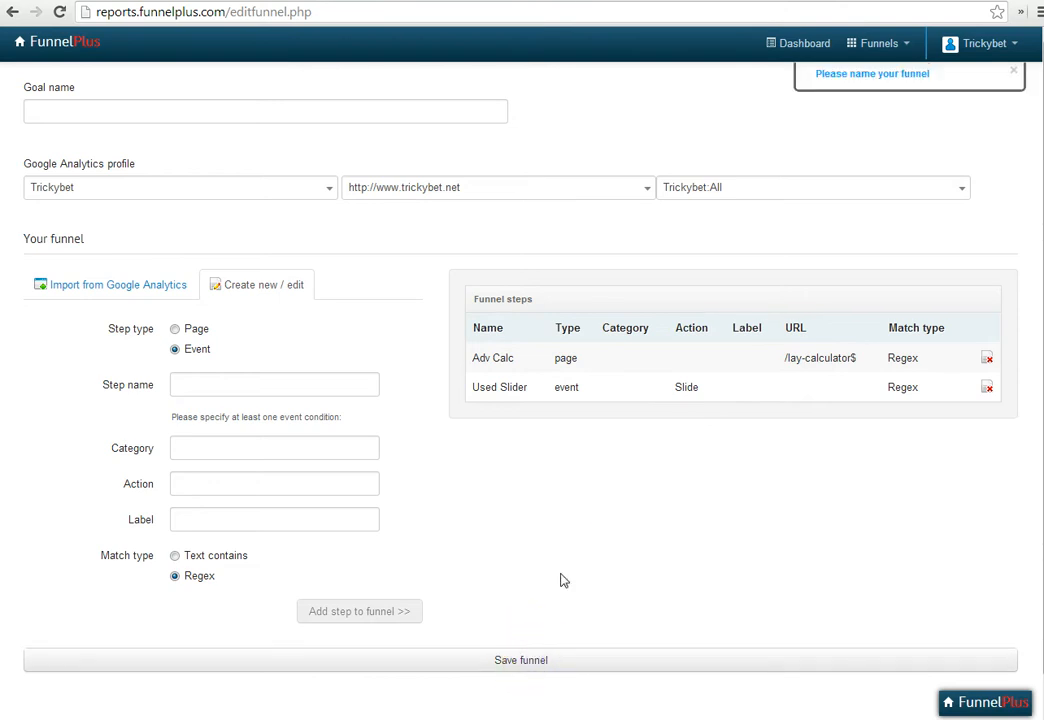
click(314, 119)
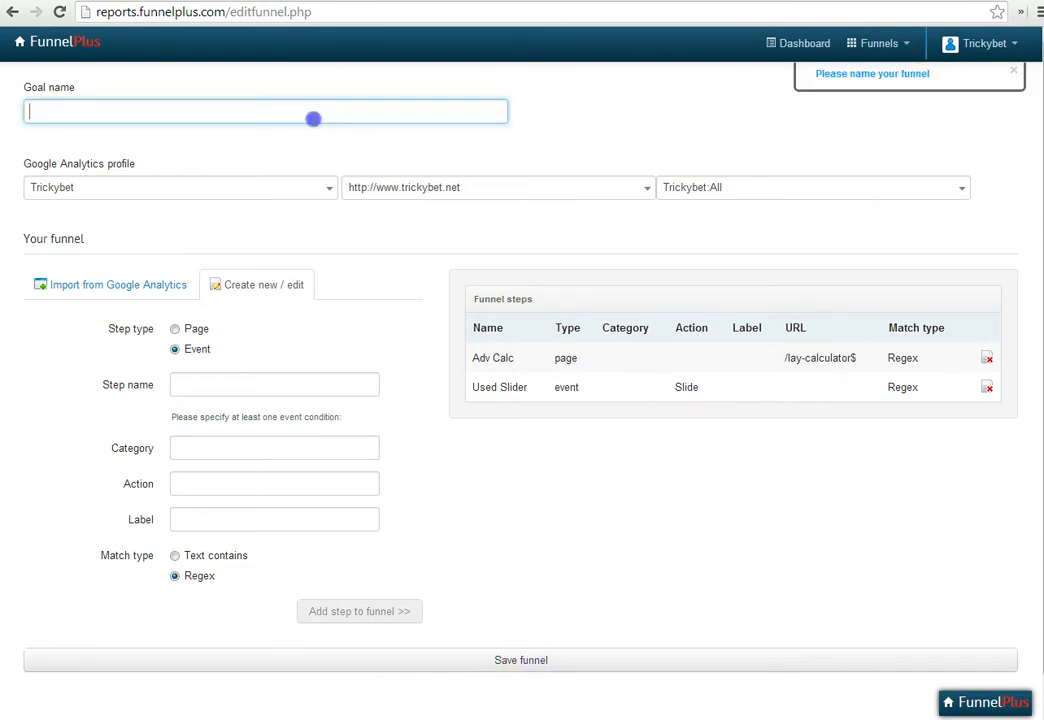
text(Even)
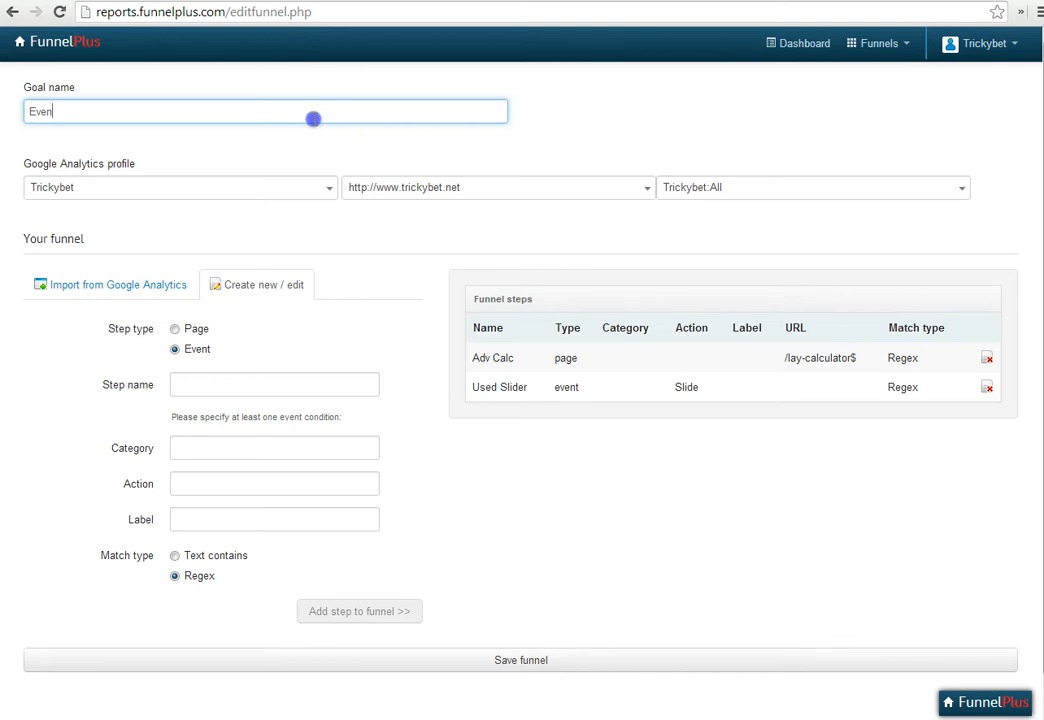
text(ty Funnely)
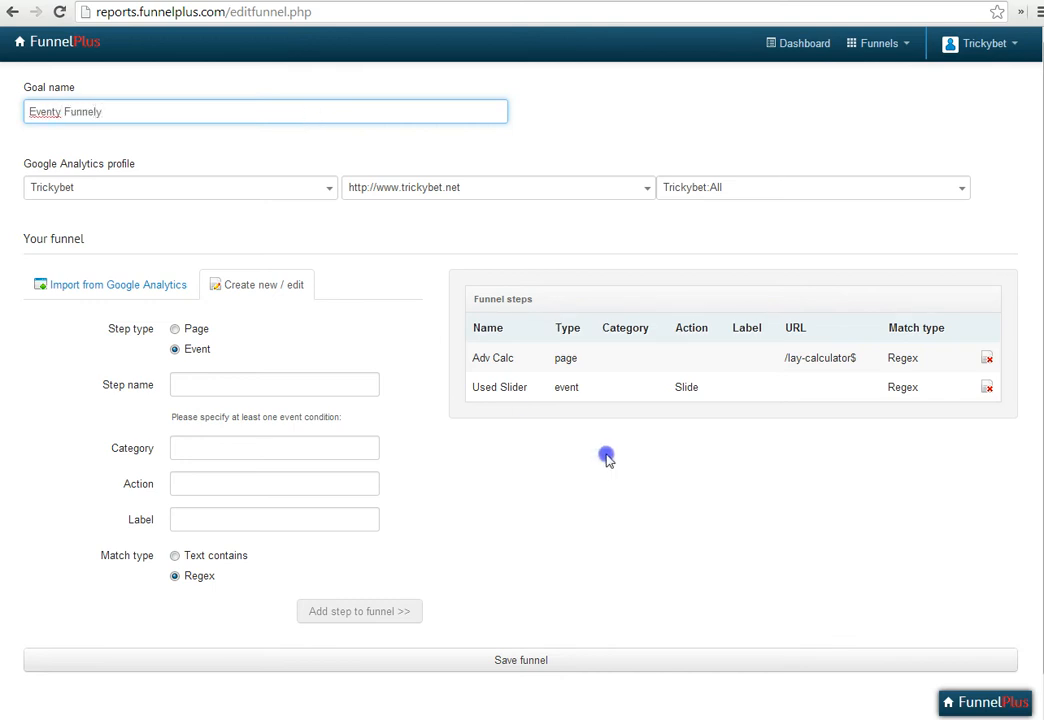
click(559, 660)
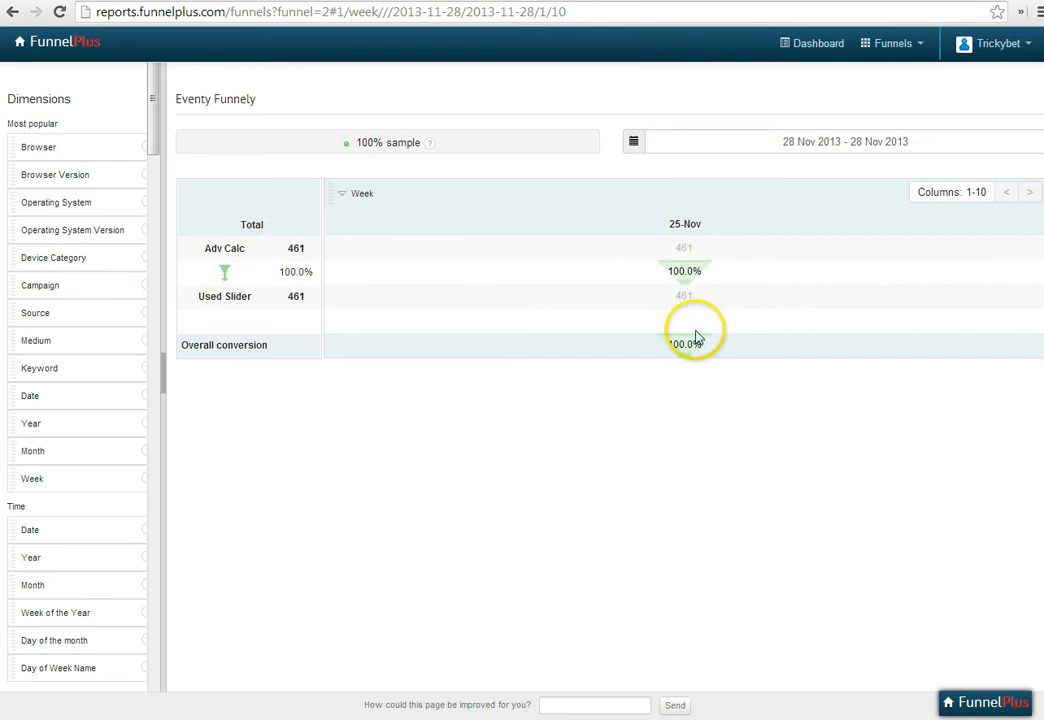
Set the date range of the Eventy Funnely report to Last 30 Days
click(869, 141)
click(735, 264)
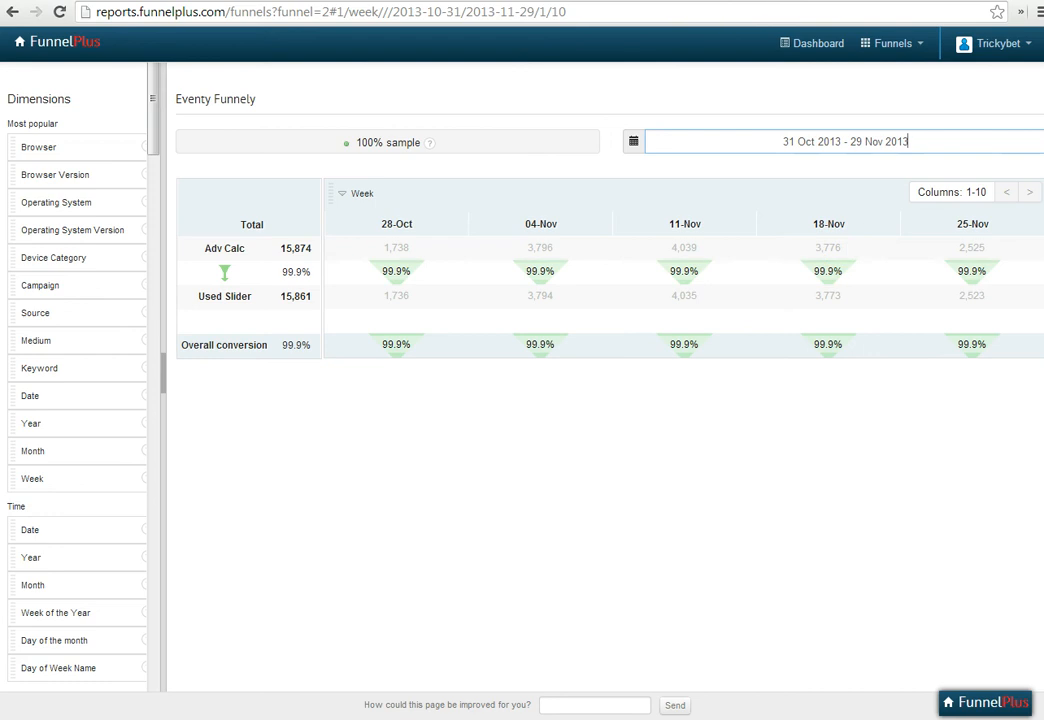
click(200, 1)
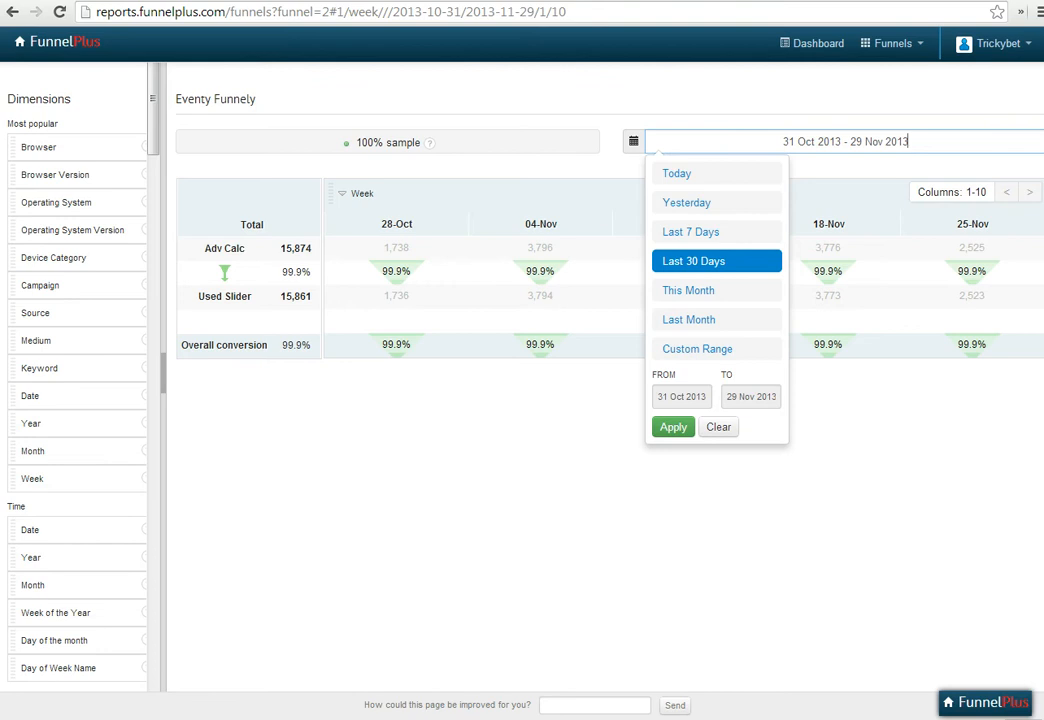
click(485, 558)
click(580, 555)
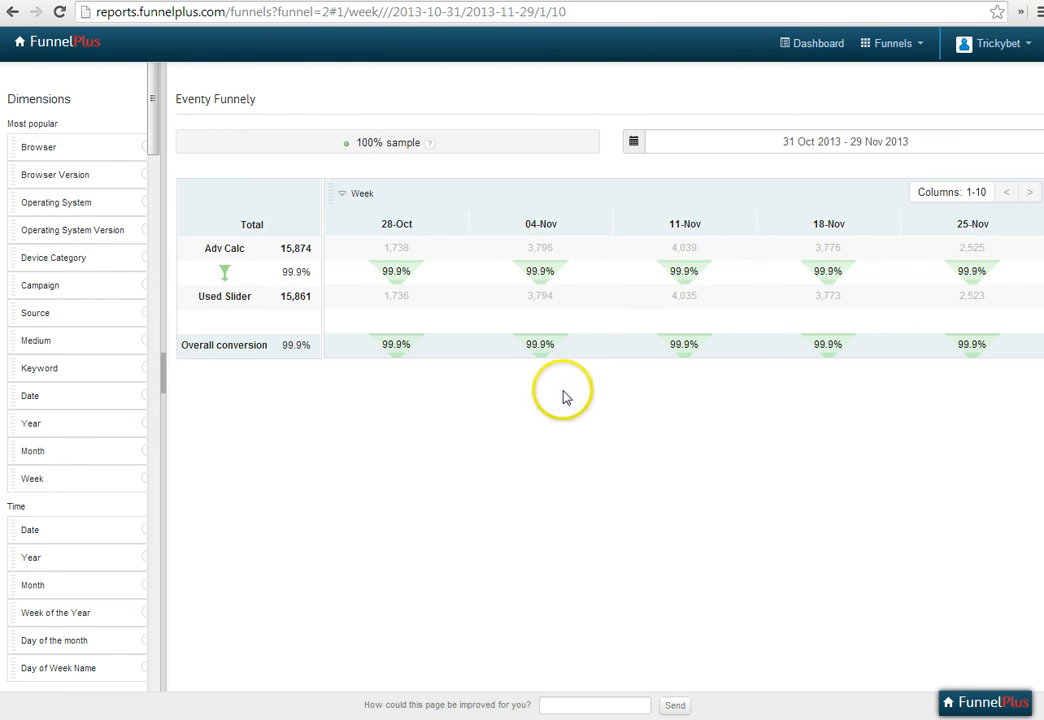
Break the funnel report down by Browser and, within Firefox, by Source
drag(95, 147, 468, 190)
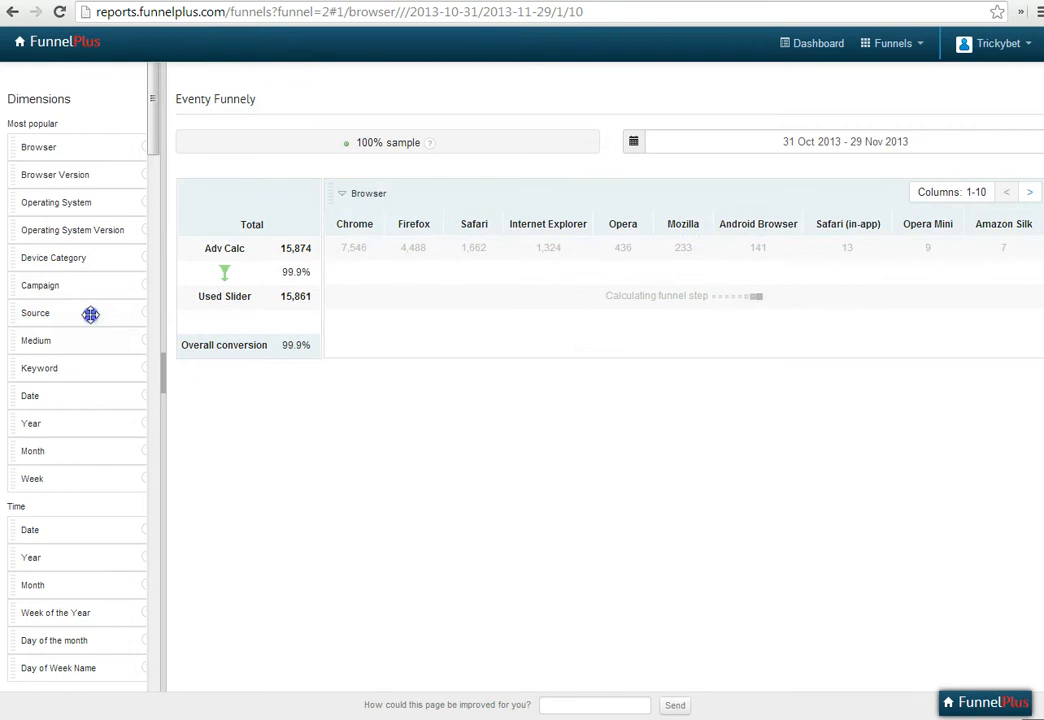
drag(86, 314, 445, 244)
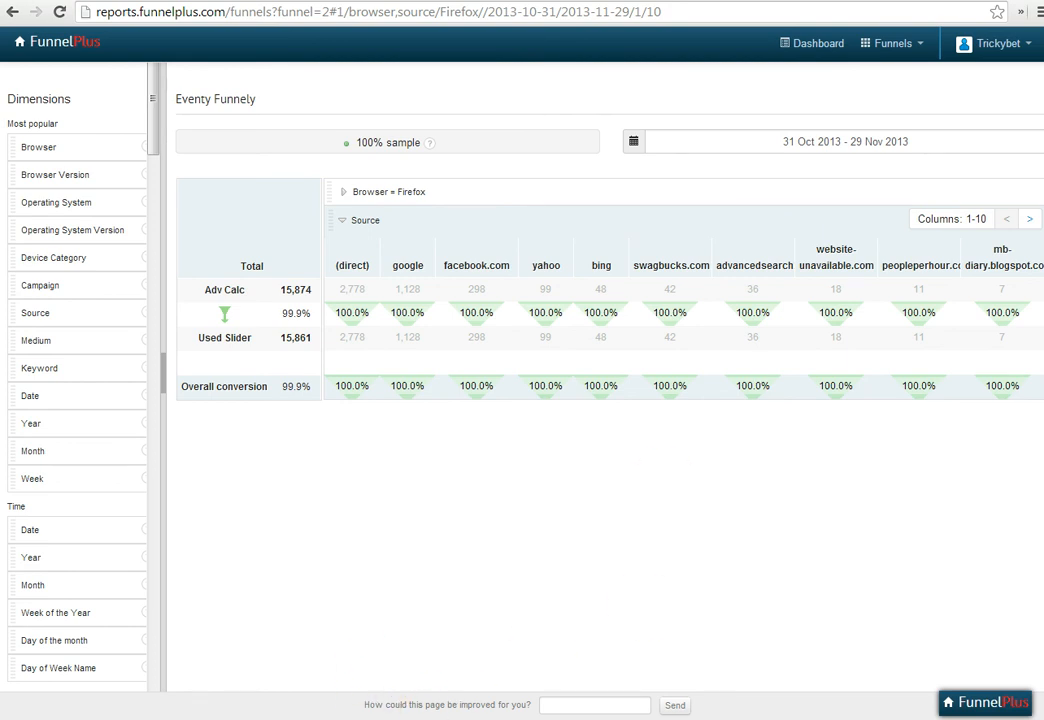
click(575, 709)
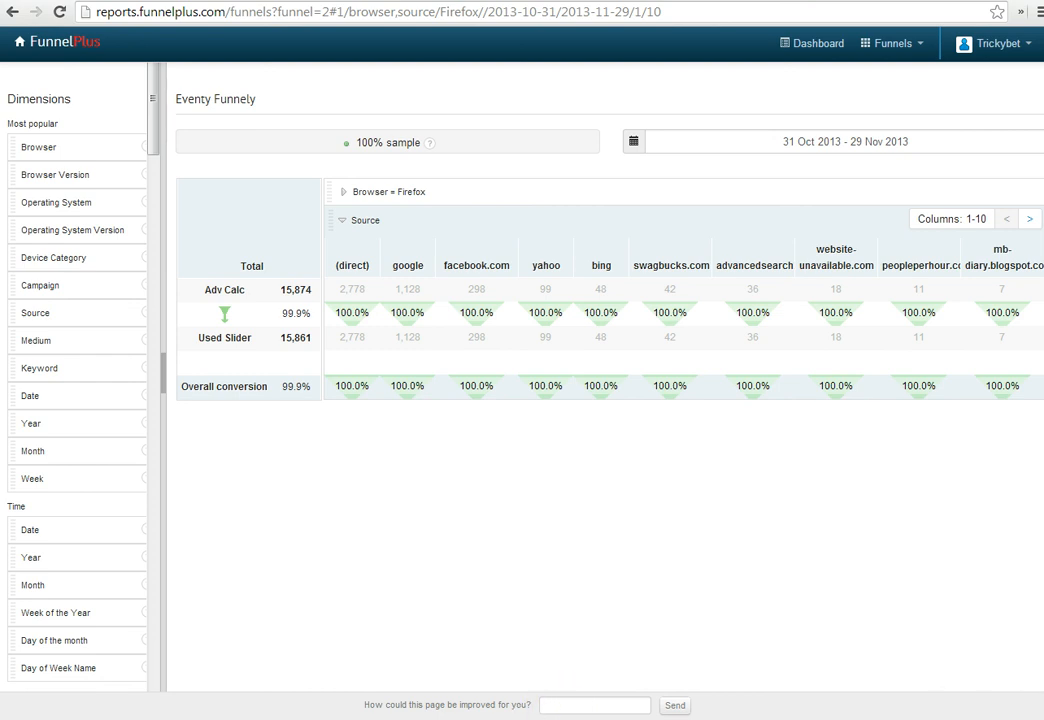